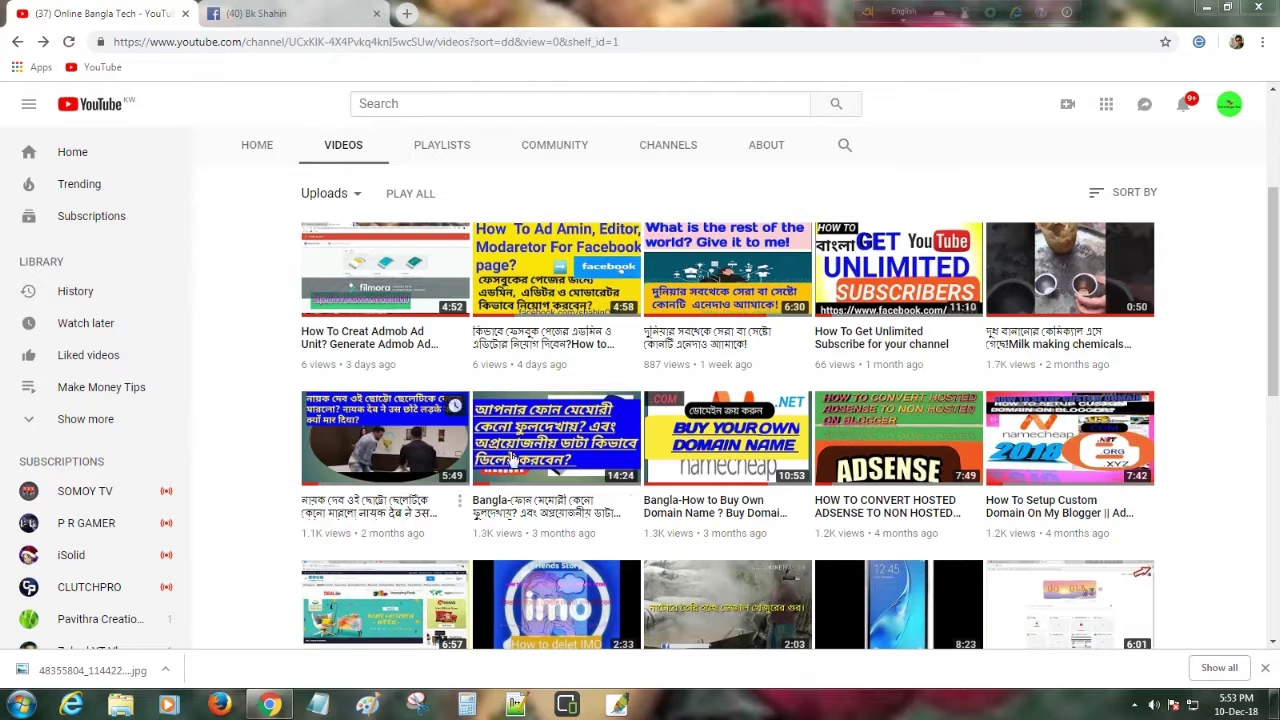
- Go to the own channel, enter its customization view, and open the channel's playlists in the video manager
{"action": "left_click", "coordinate": [1229, 110]}
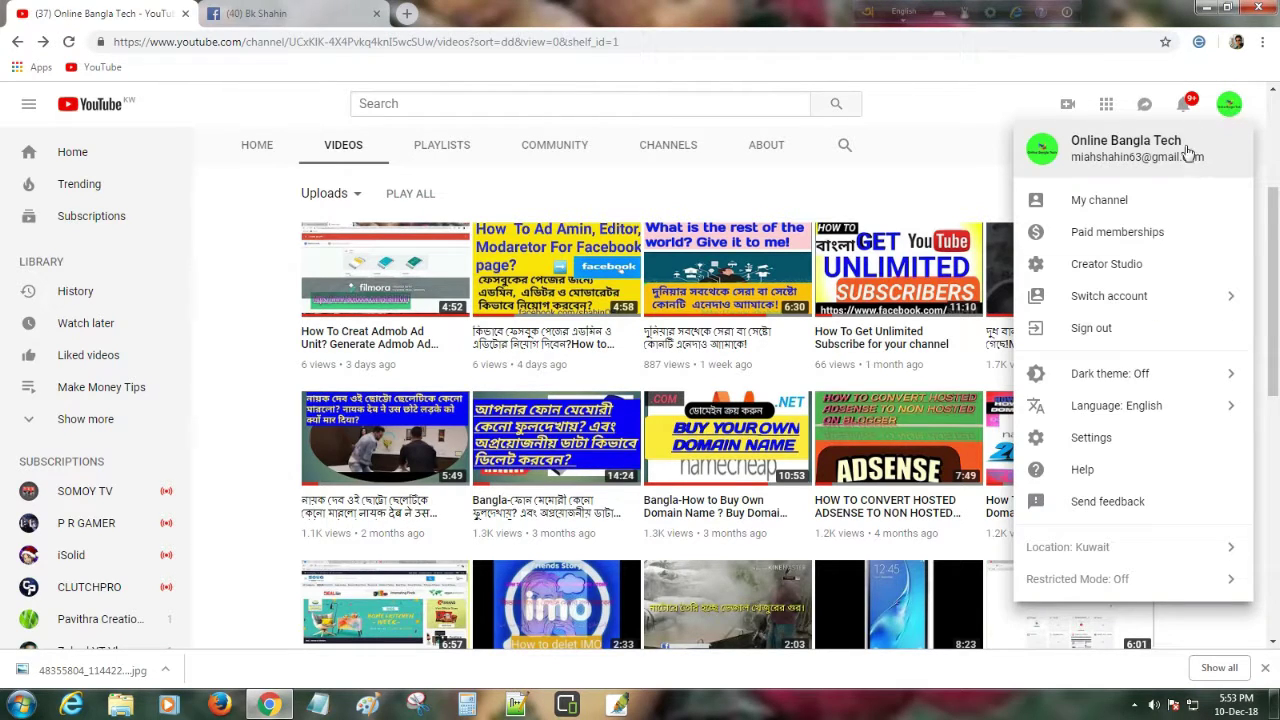
{"action": "left_click", "coordinate": [1100, 202]}
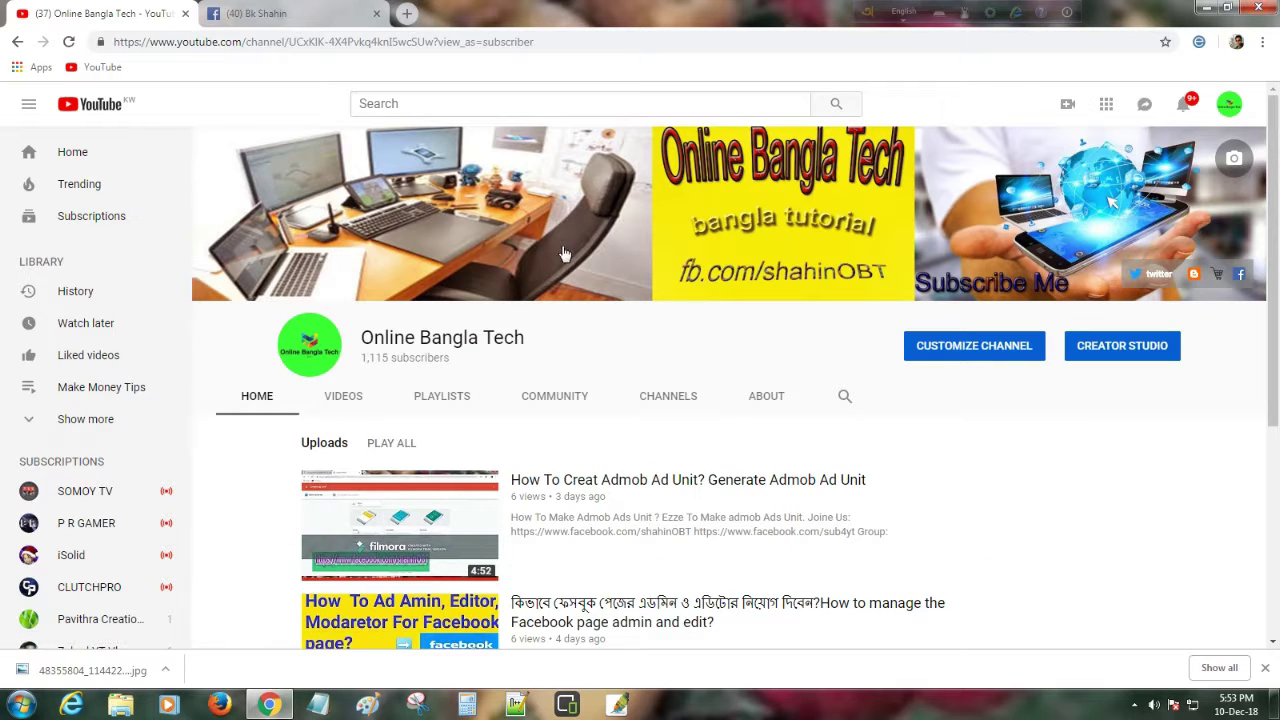
{"action": "left_click", "coordinate": [985, 355]}
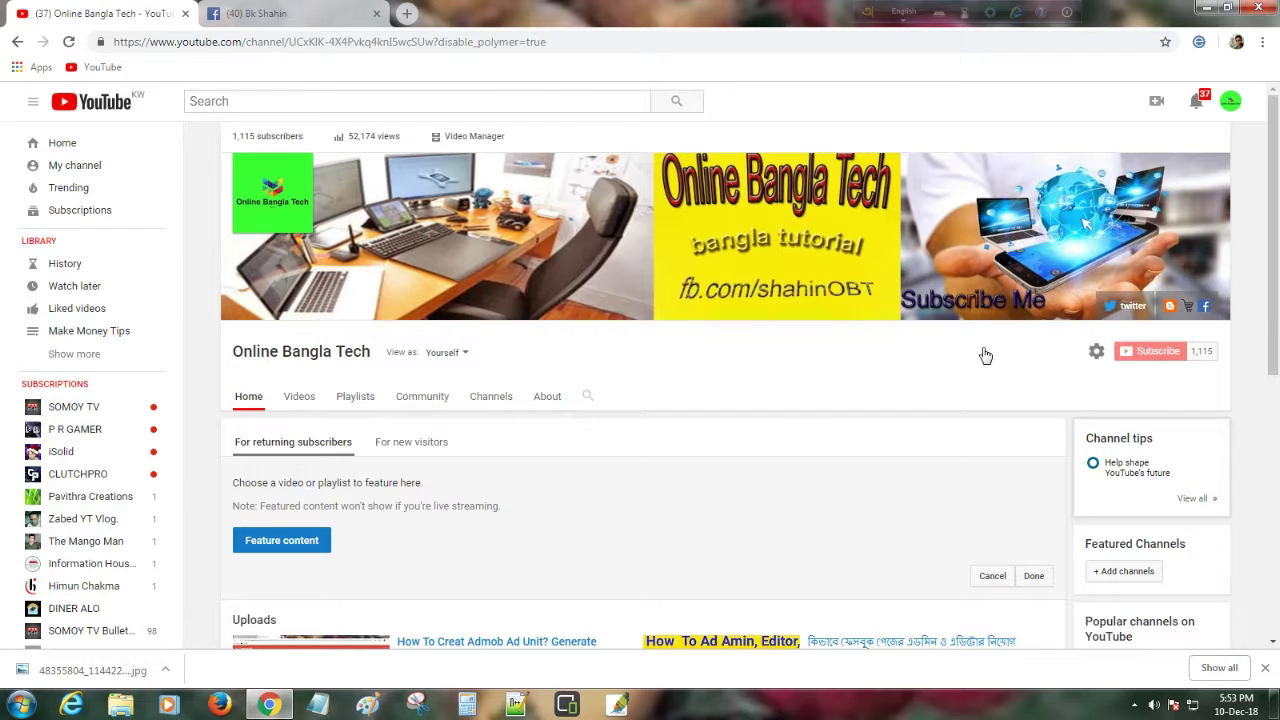
{"action": "mouse_move", "coordinate": [697, 315]}
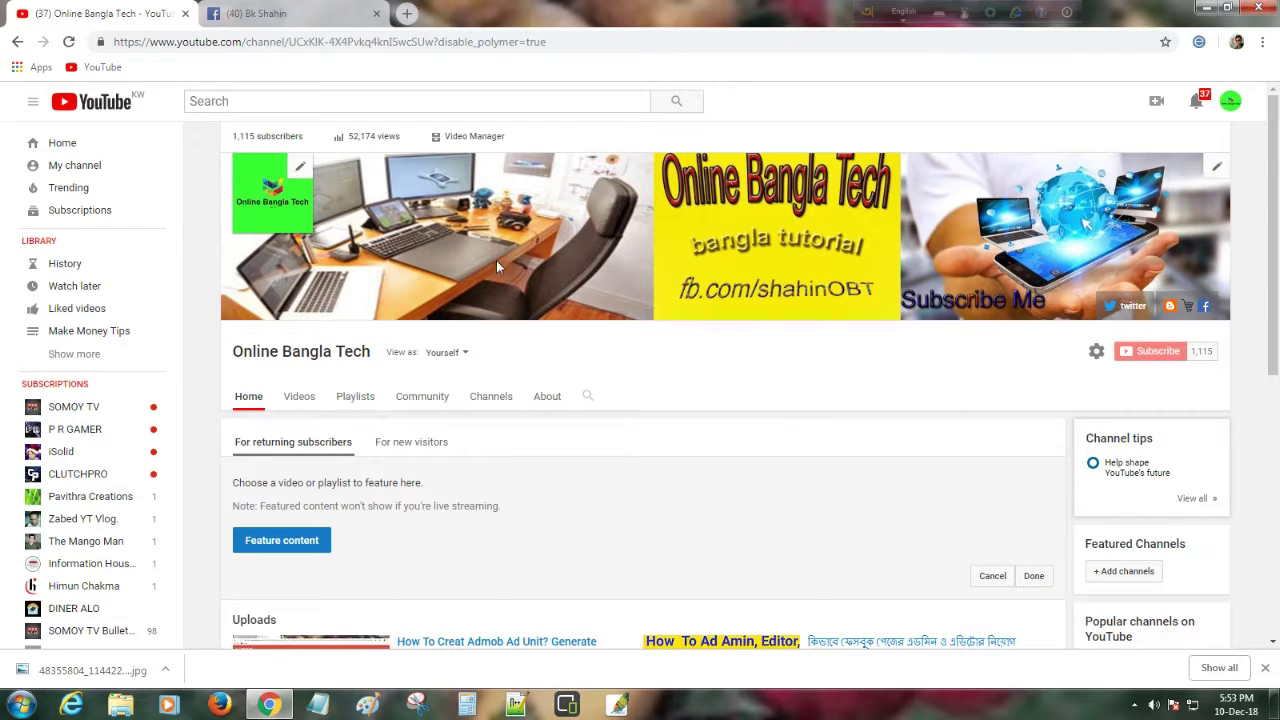
{"action": "left_click", "coordinate": [474, 140]}
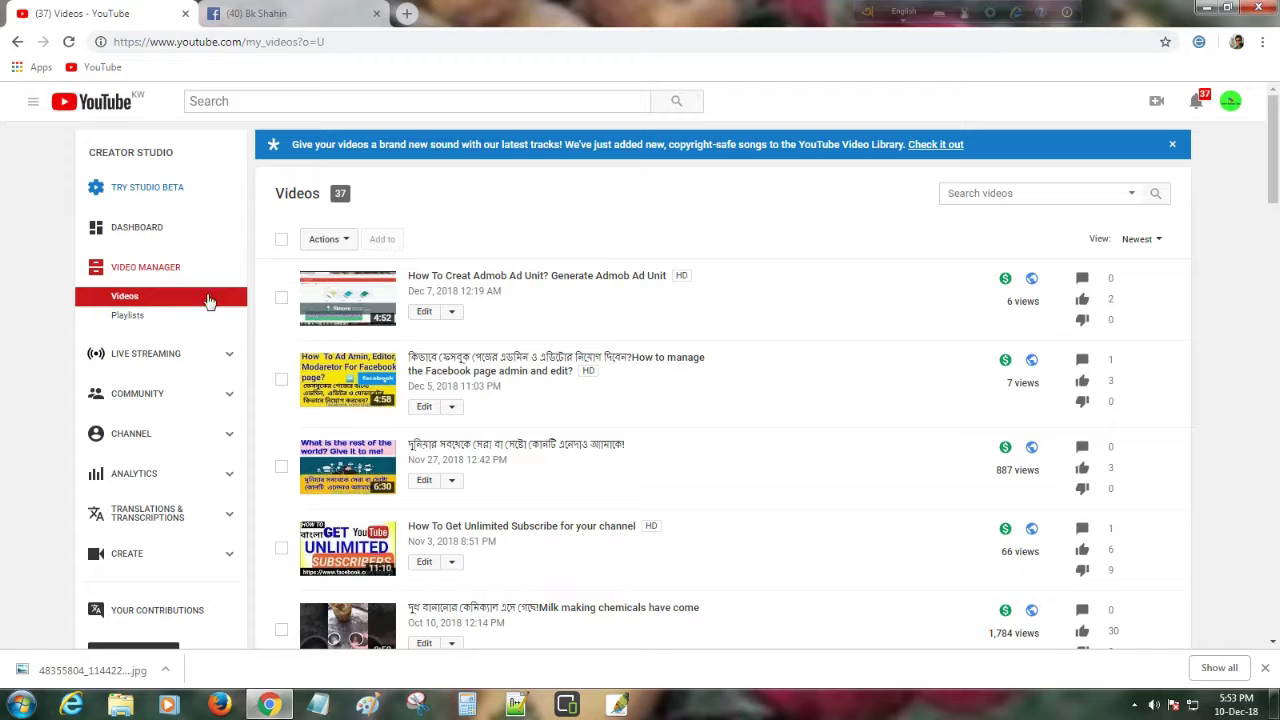
{"action": "left_click", "coordinate": [131, 318]}
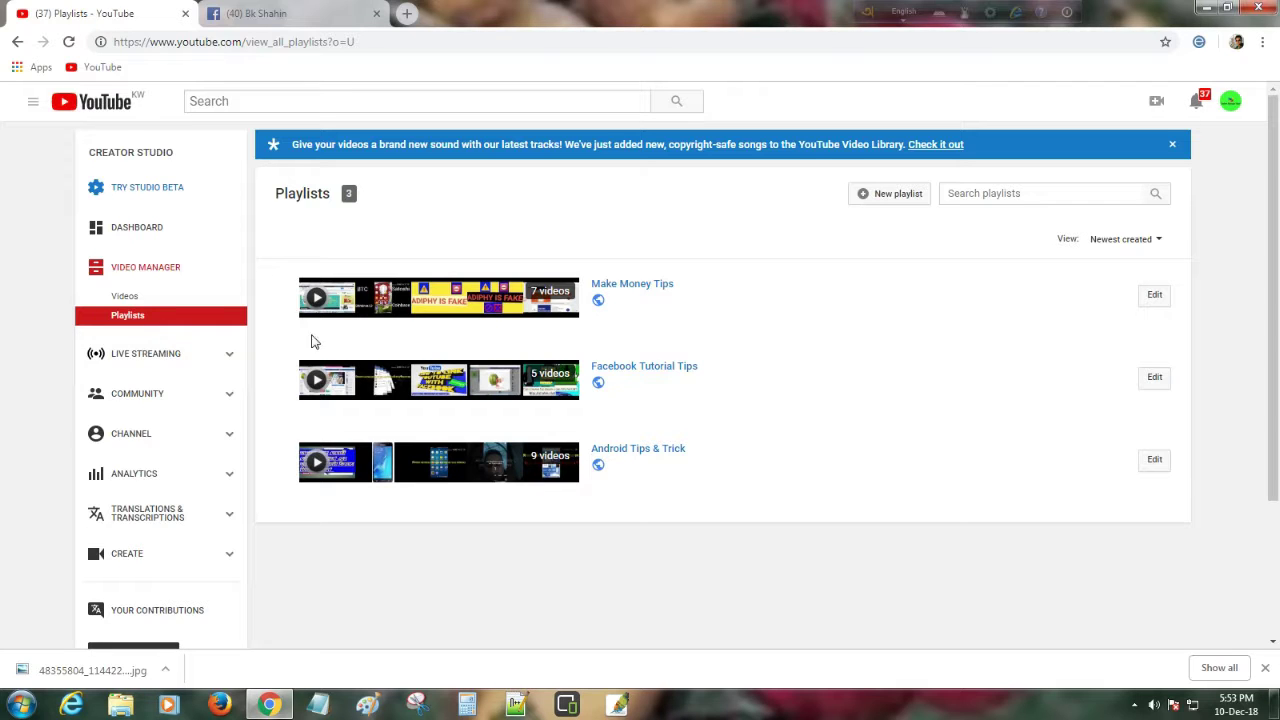
- Create a new public playlist titled "YouTube Tips and Trick"
{"action": "mouse_move", "coordinate": [548, 302]}
{"action": "left_click", "coordinate": [893, 196]}
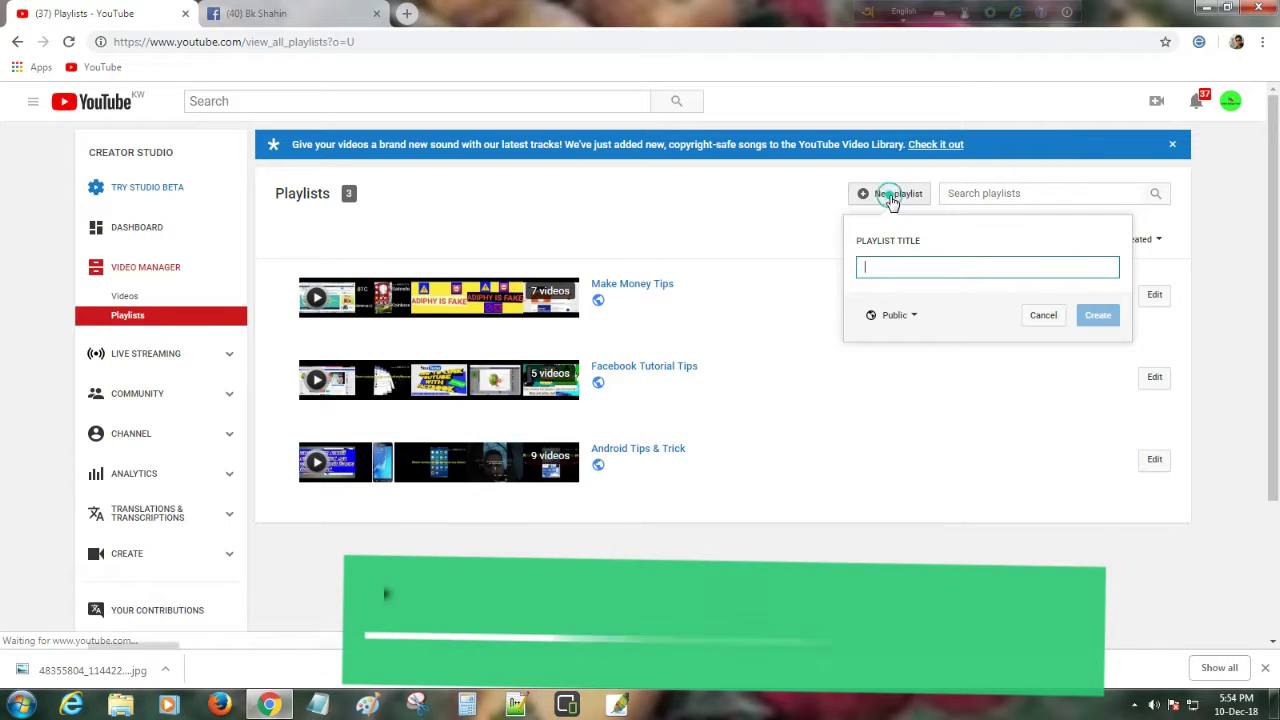
{"action": "left_click", "coordinate": [890, 265]}
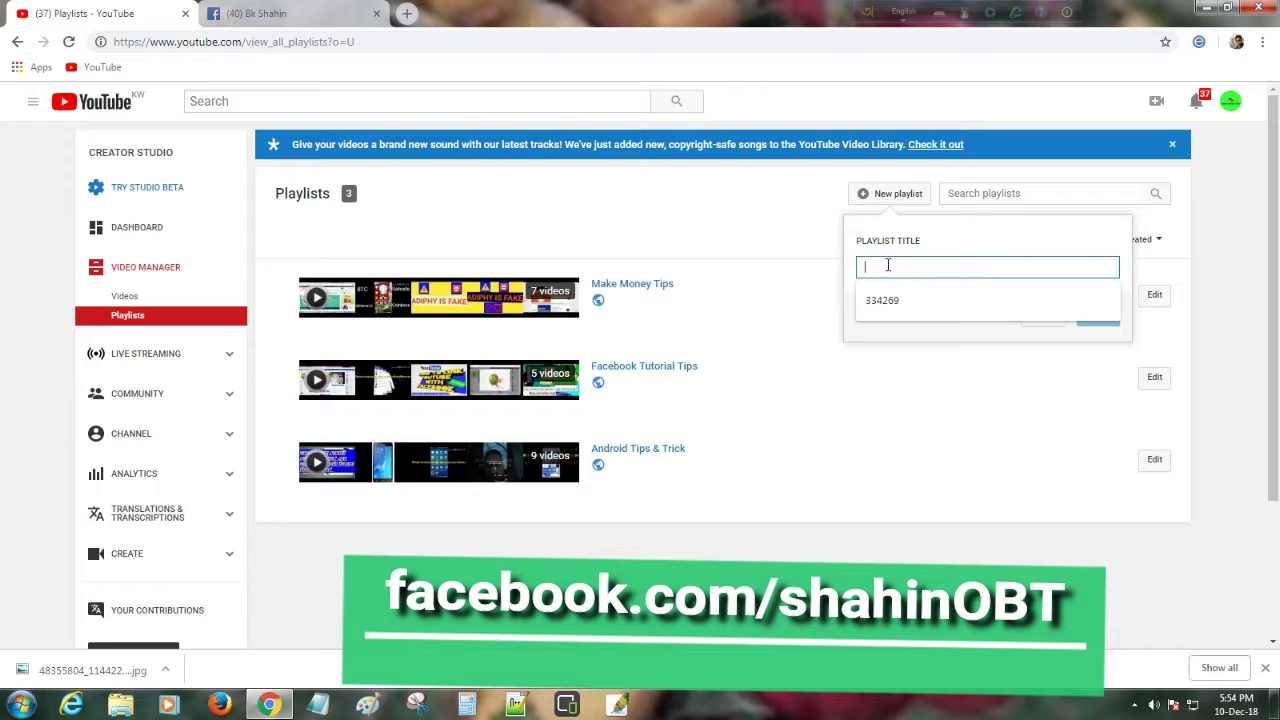
{"action": "left_click", "coordinate": [887, 264]}
{"action": "type", "text": "YouTube Tips and Trick"}
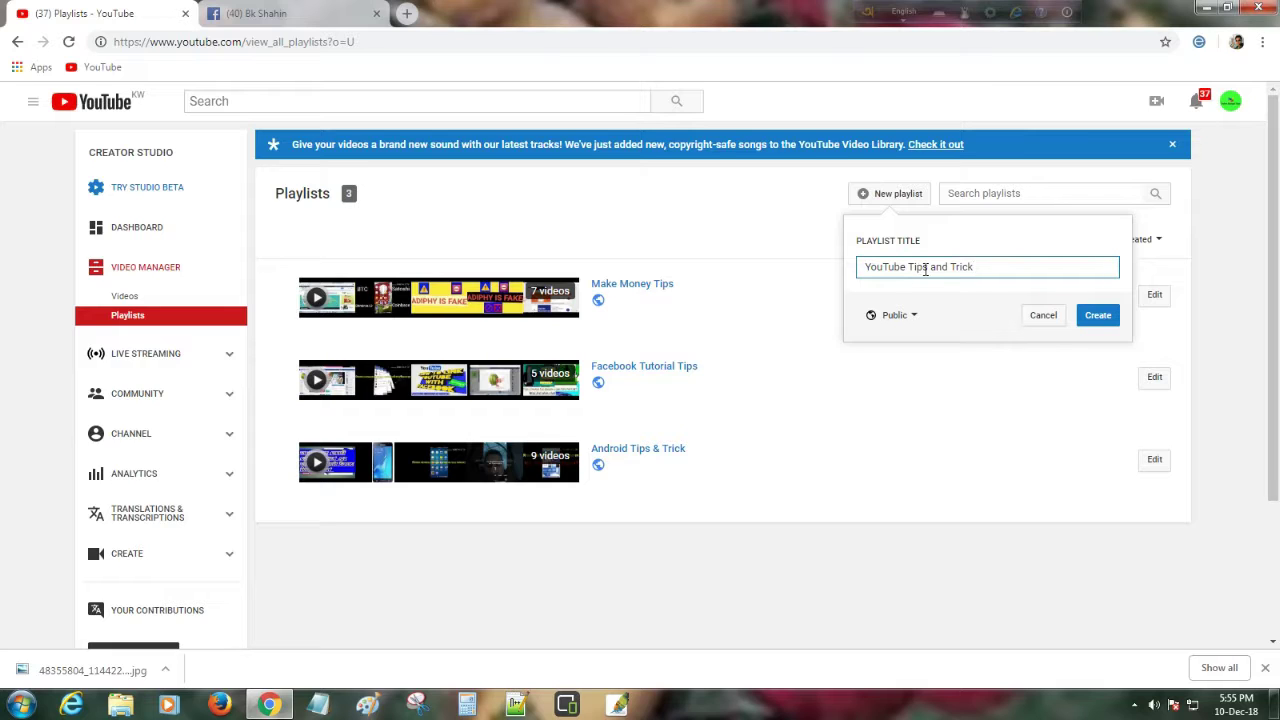
{"action": "left_click", "coordinate": [1088, 318]}
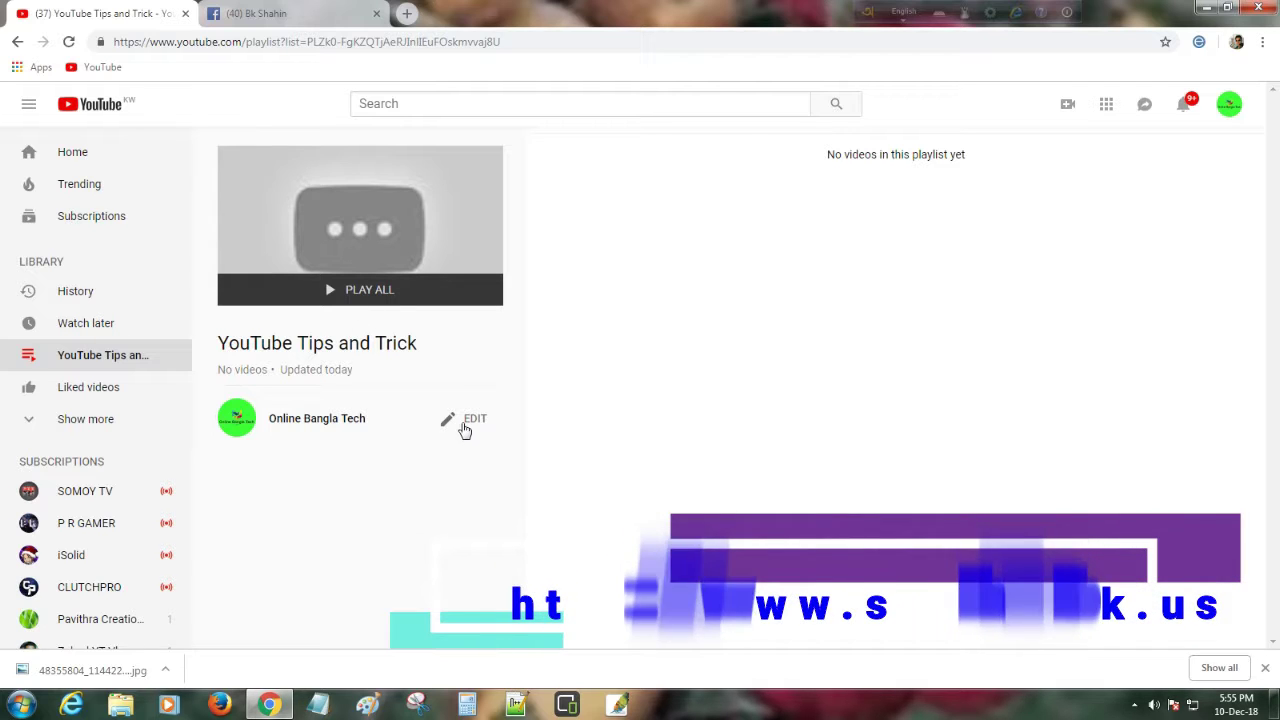
- Edit the new playlist and select "How To Get Unlimited Subscribe for your channel" from the channel's own videos to add
{"action": "left_click", "coordinate": [463, 427]}
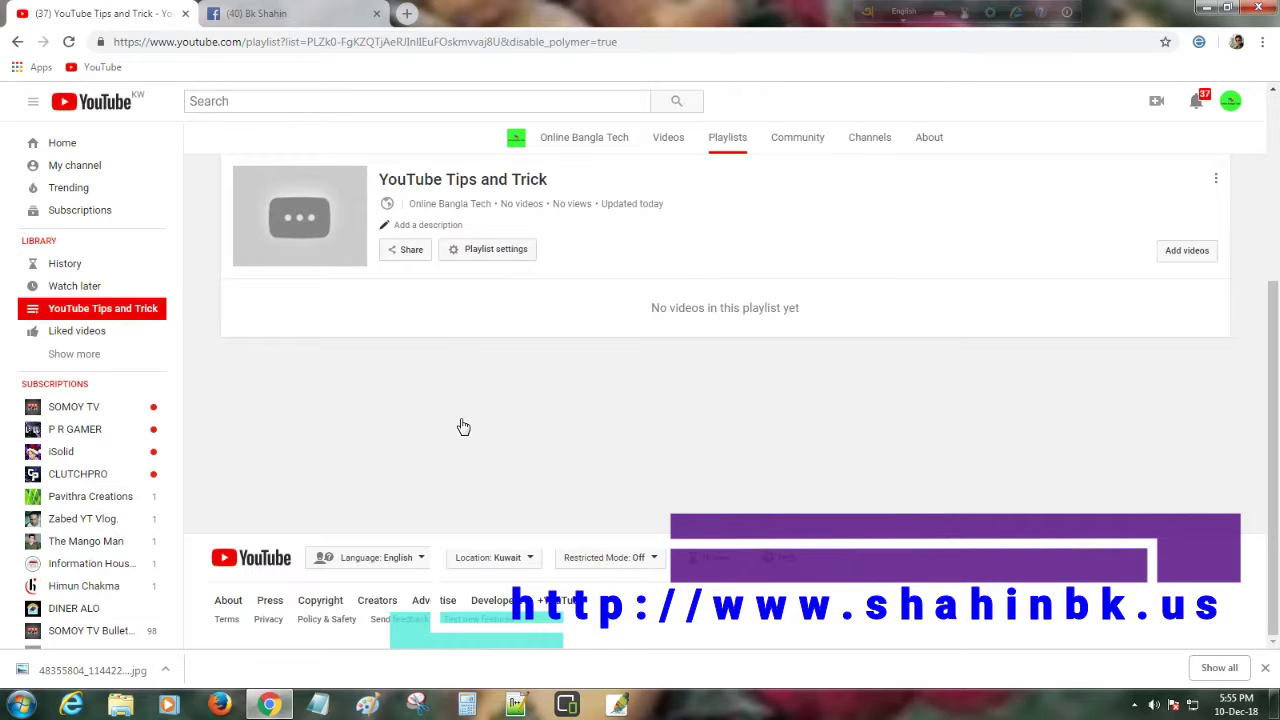
{"action": "mouse_move", "coordinate": [422, 195]}
{"action": "left_click", "coordinate": [1185, 258]}
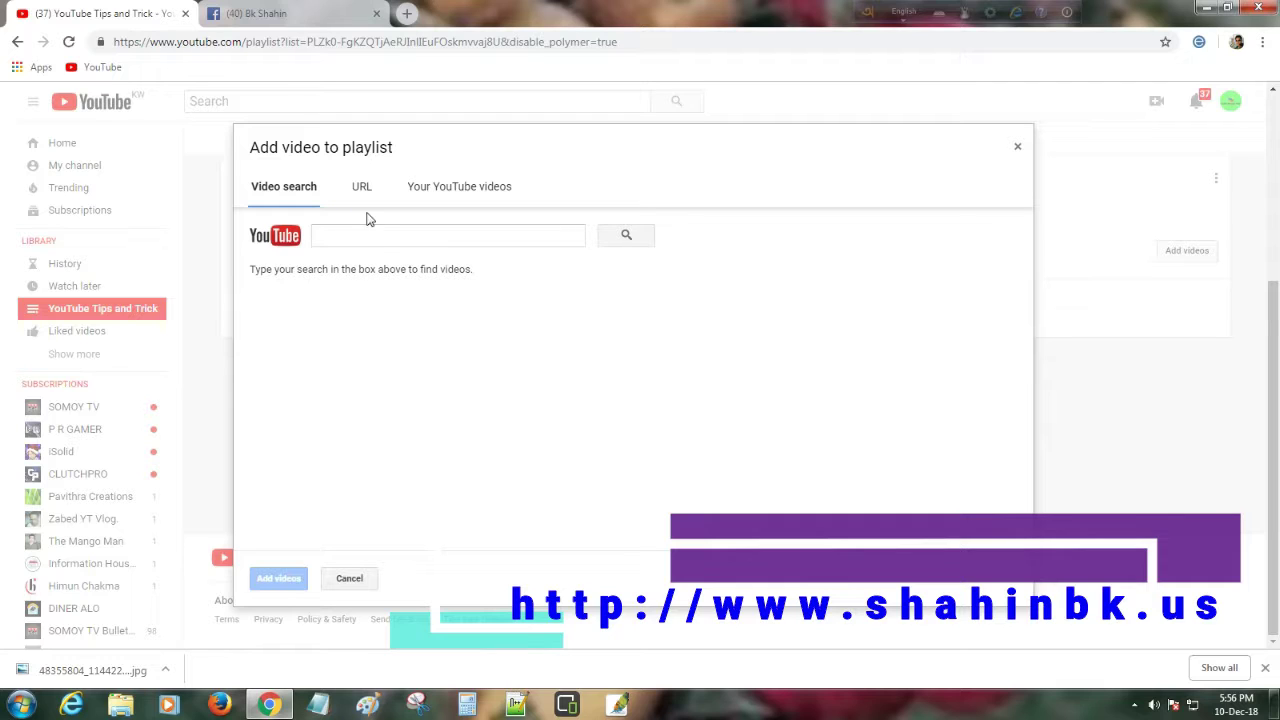
{"action": "left_click", "coordinate": [466, 194]}
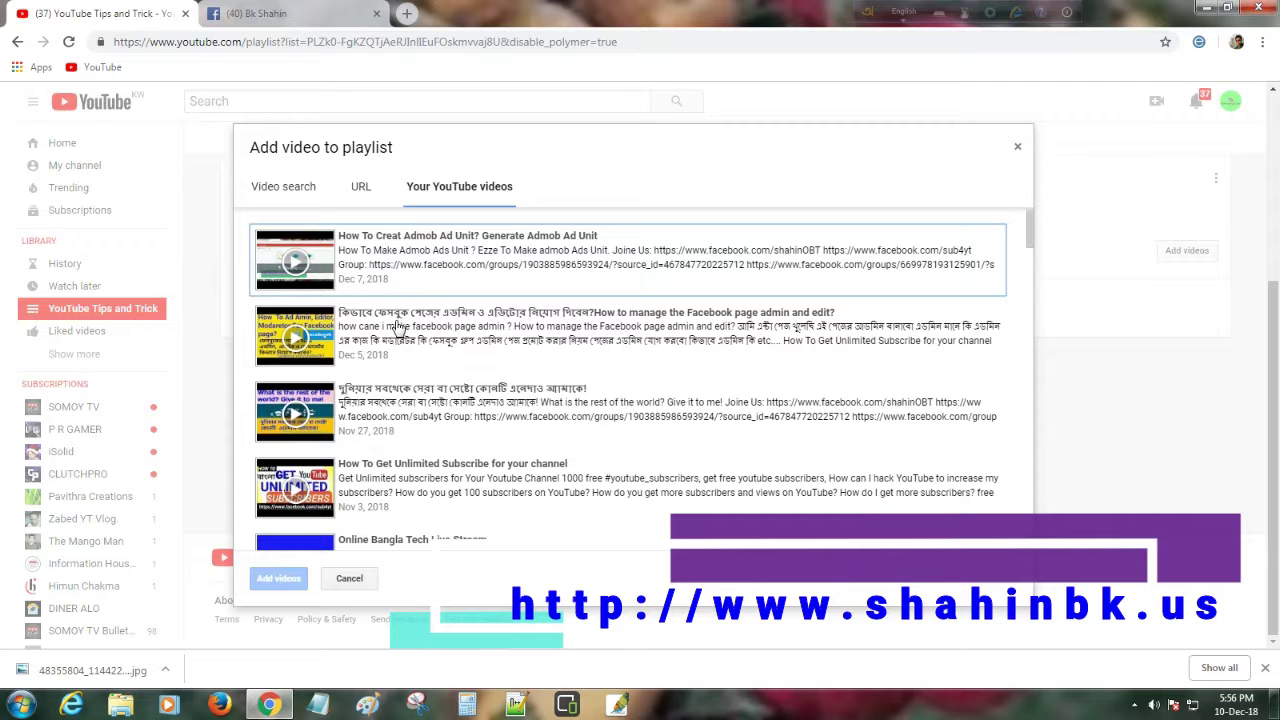
{"action": "scroll", "coordinate": [402, 353], "scroll_direction": "down", "scroll_amount": 1}
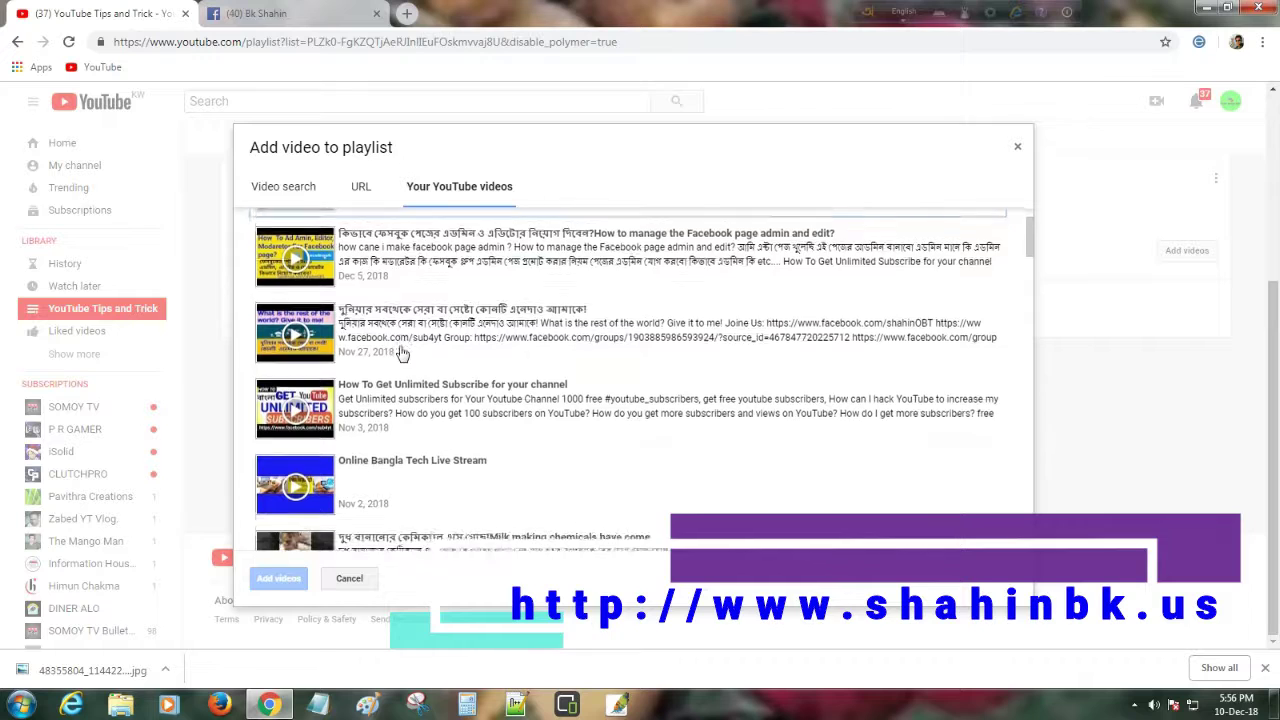
{"action": "scroll", "coordinate": [402, 353], "scroll_direction": "down", "scroll_amount": 1}
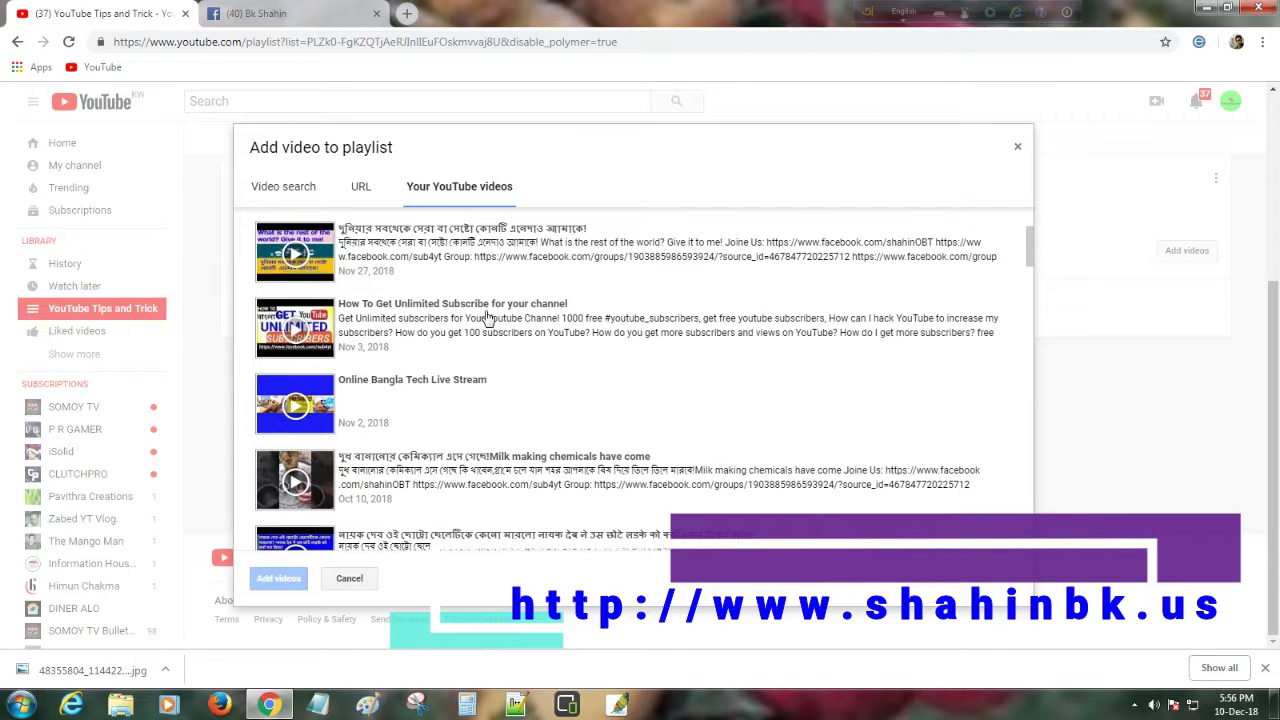
{"action": "left_click", "coordinate": [377, 333]}
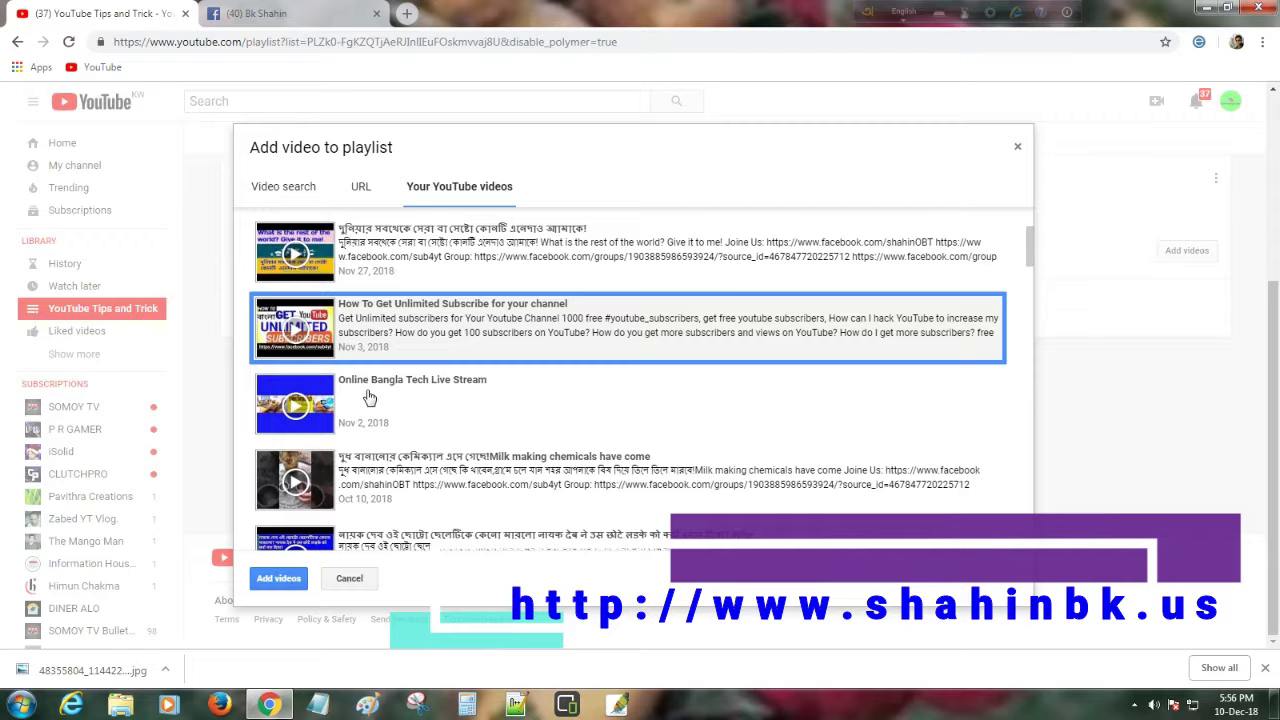
- Also select the video "How to upload videos to YouTube, vedios on youtube" from the channel's own videos
{"action": "scroll", "coordinate": [427, 397], "scroll_direction": "down", "scroll_amount": 1}
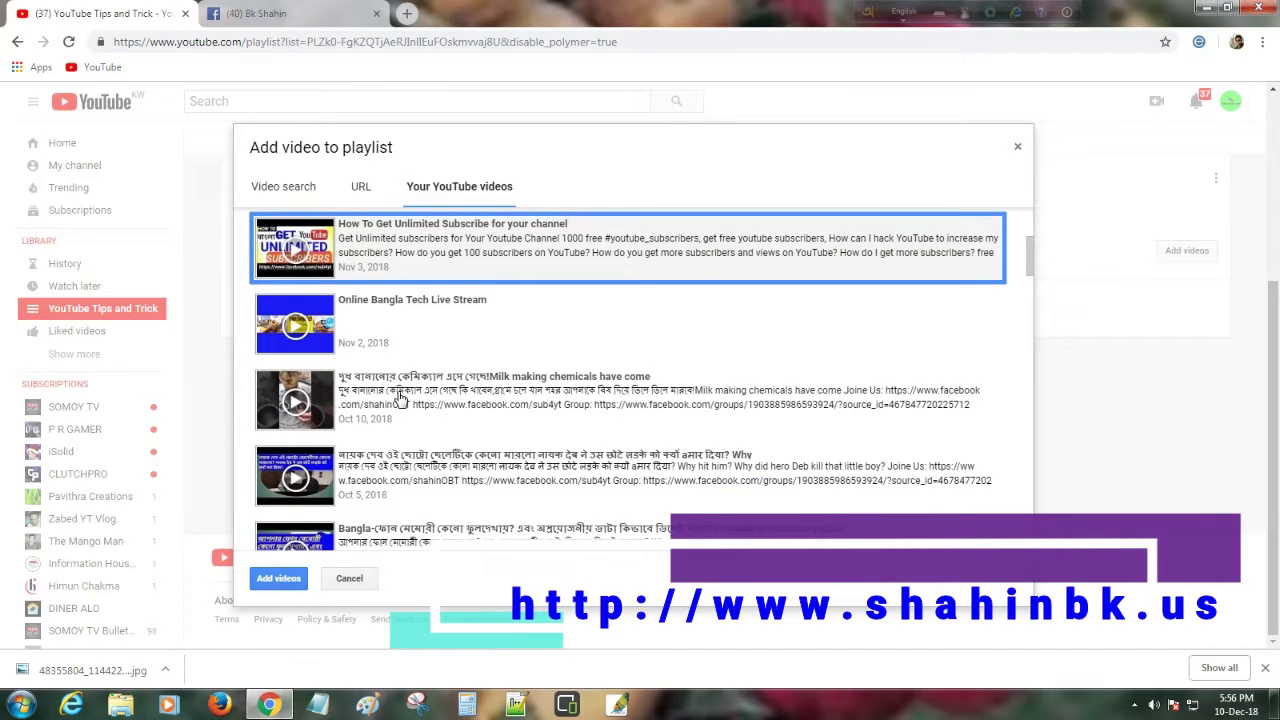
{"action": "scroll", "coordinate": [360, 395], "scroll_direction": "down", "scroll_amount": 2}
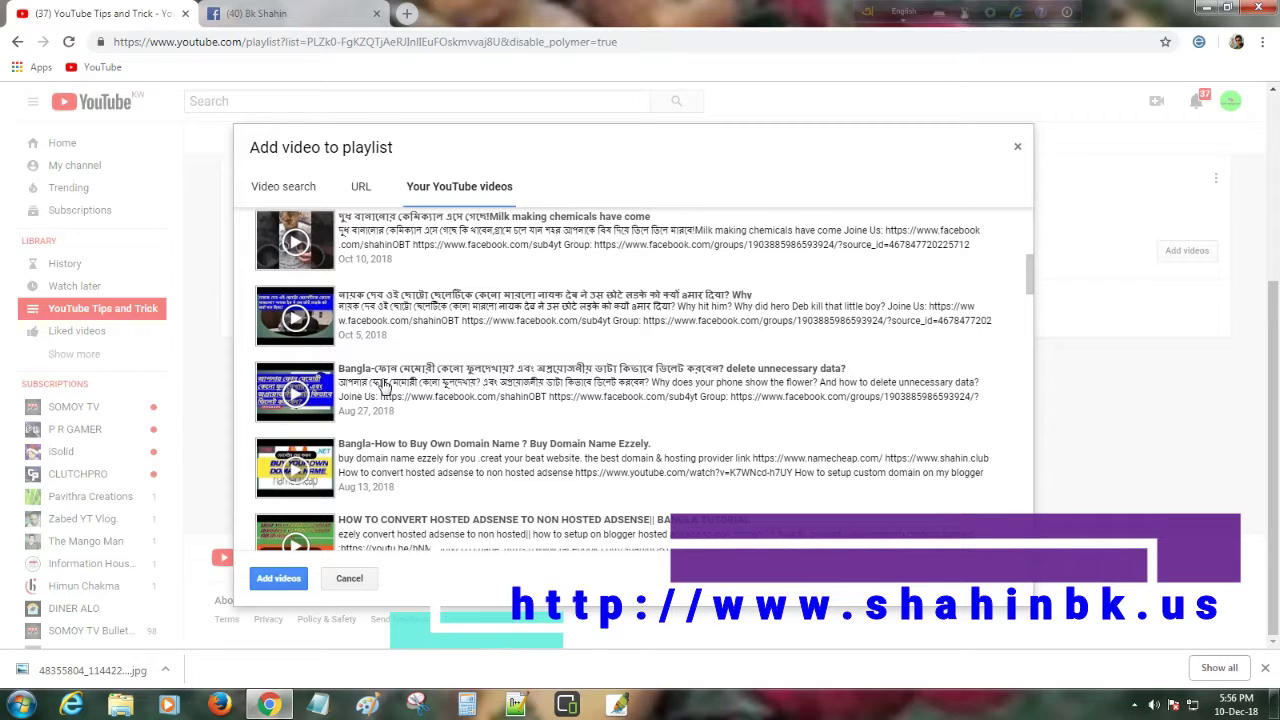
{"action": "scroll", "coordinate": [383, 387], "scroll_direction": "down", "scroll_amount": 2}
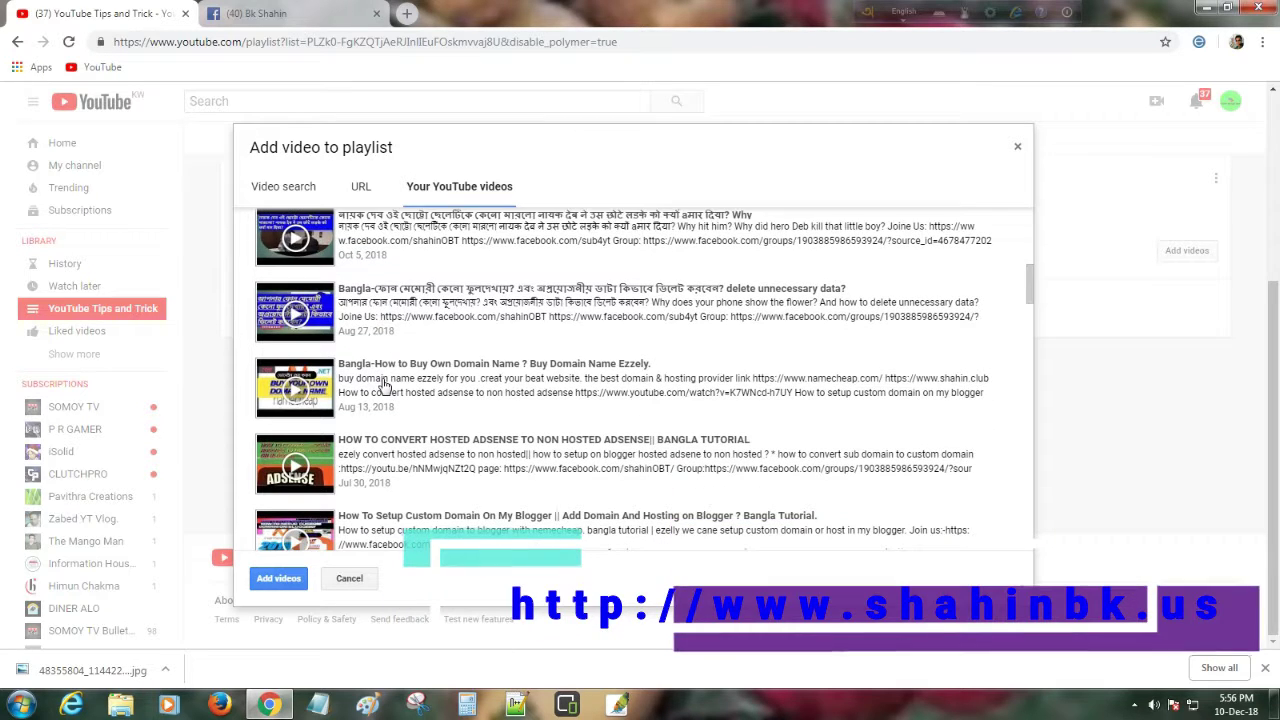
{"action": "scroll", "coordinate": [383, 387], "scroll_direction": "down", "scroll_amount": 3}
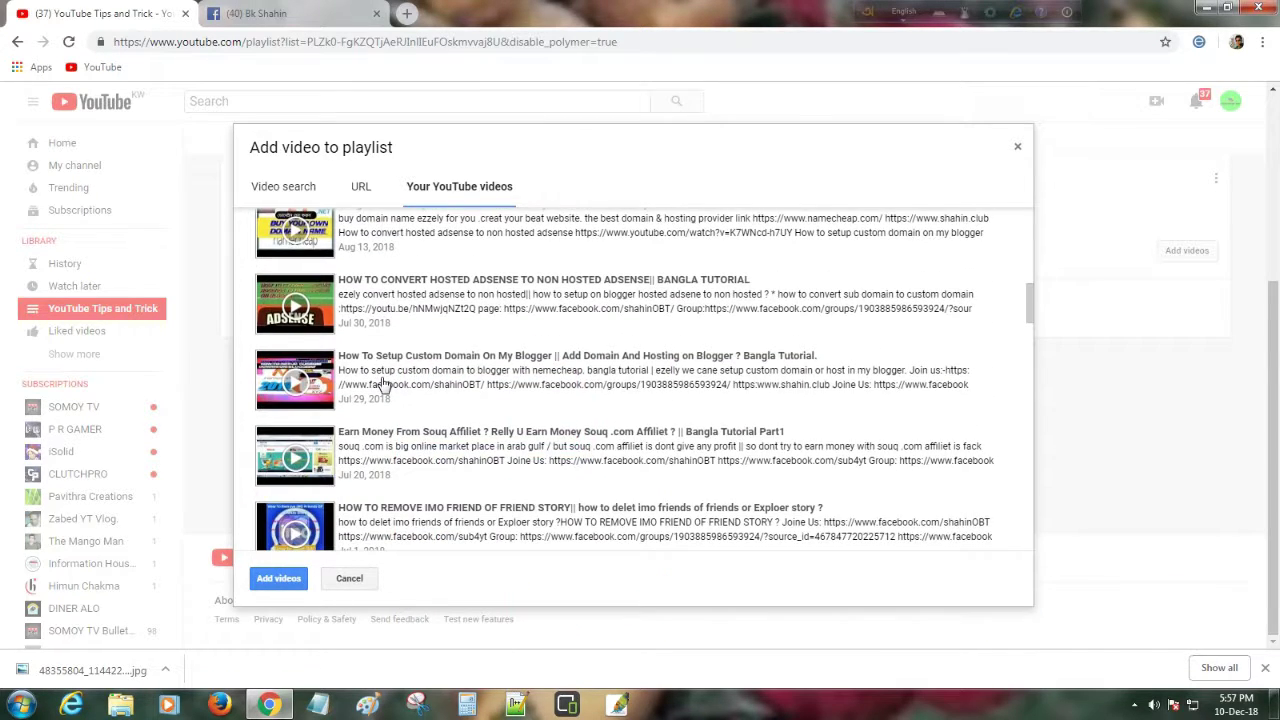
{"action": "scroll", "coordinate": [383, 387], "scroll_direction": "down", "scroll_amount": 2}
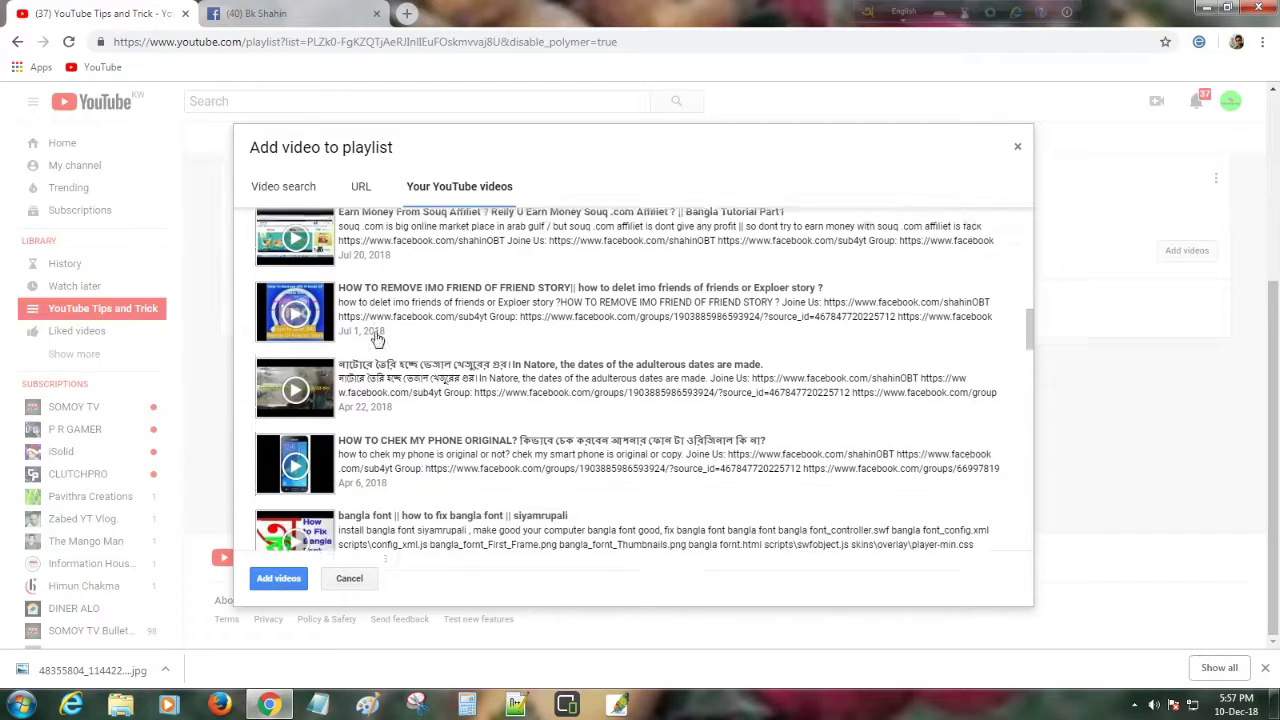
{"action": "scroll", "coordinate": [388, 381], "scroll_direction": "down", "scroll_amount": 6}
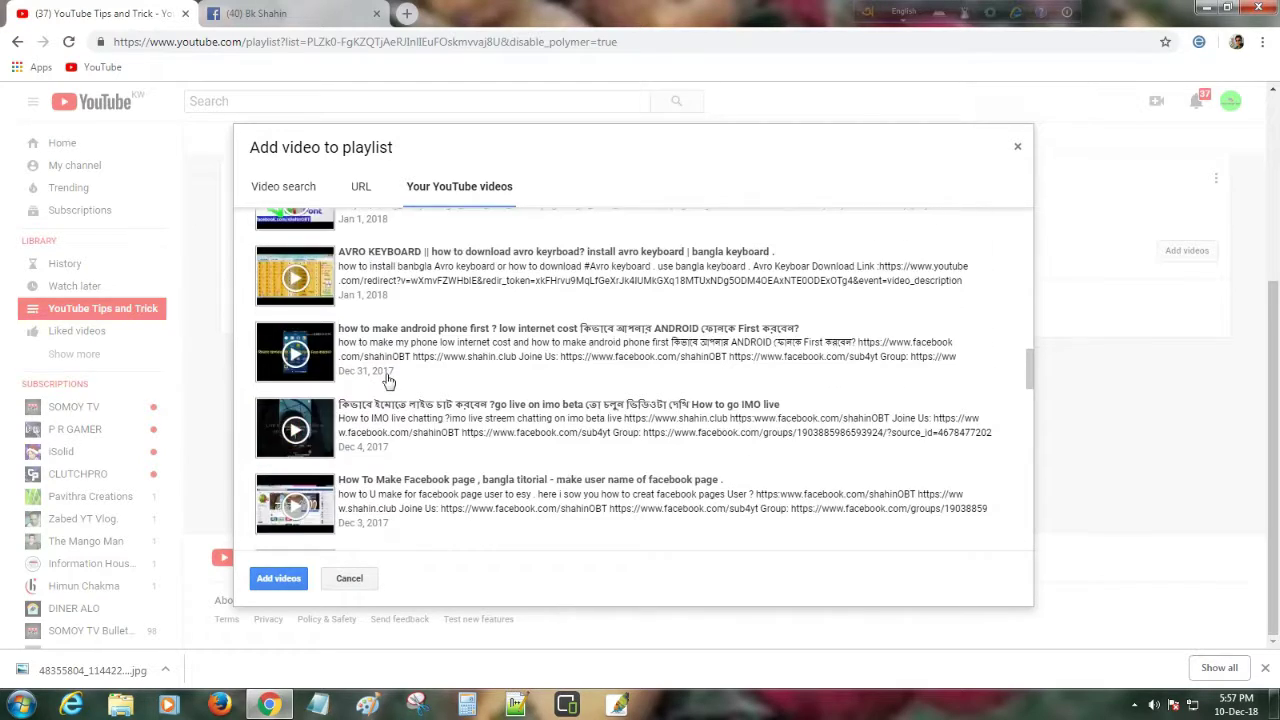
{"action": "scroll", "coordinate": [388, 381], "scroll_direction": "down", "scroll_amount": 3}
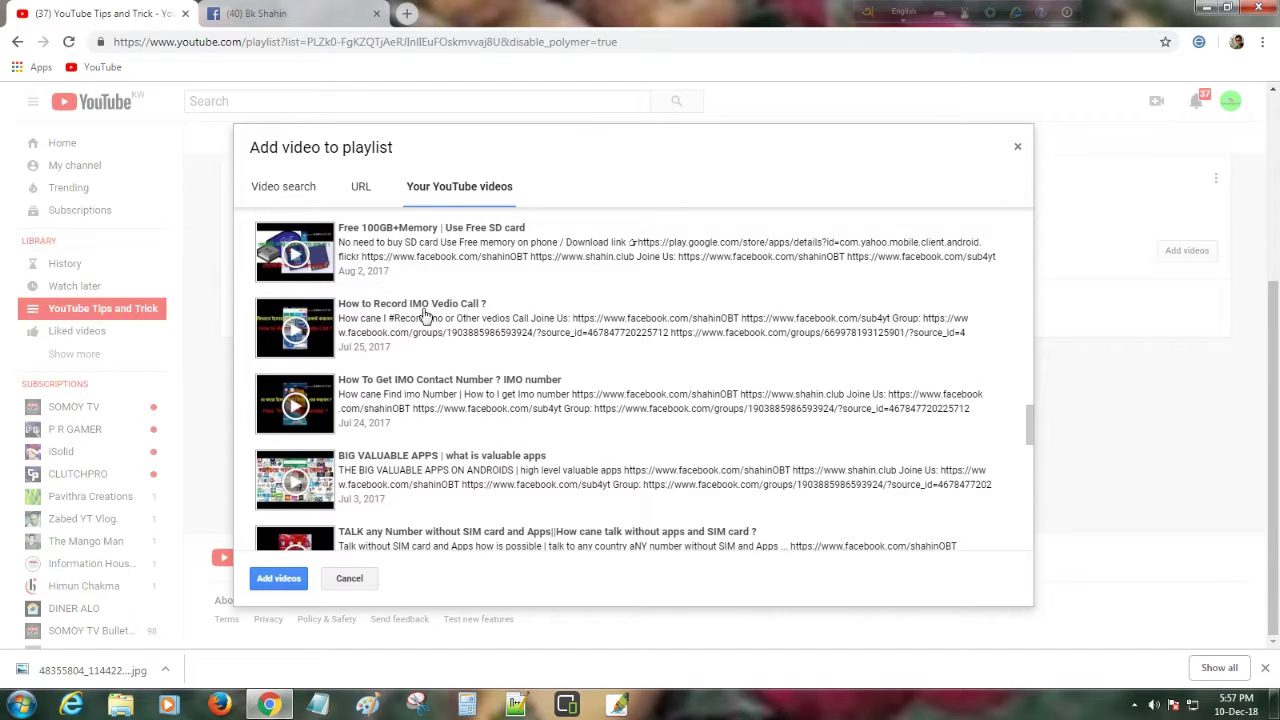
{"action": "scroll", "coordinate": [425, 362], "scroll_direction": "down", "scroll_amount": 3}
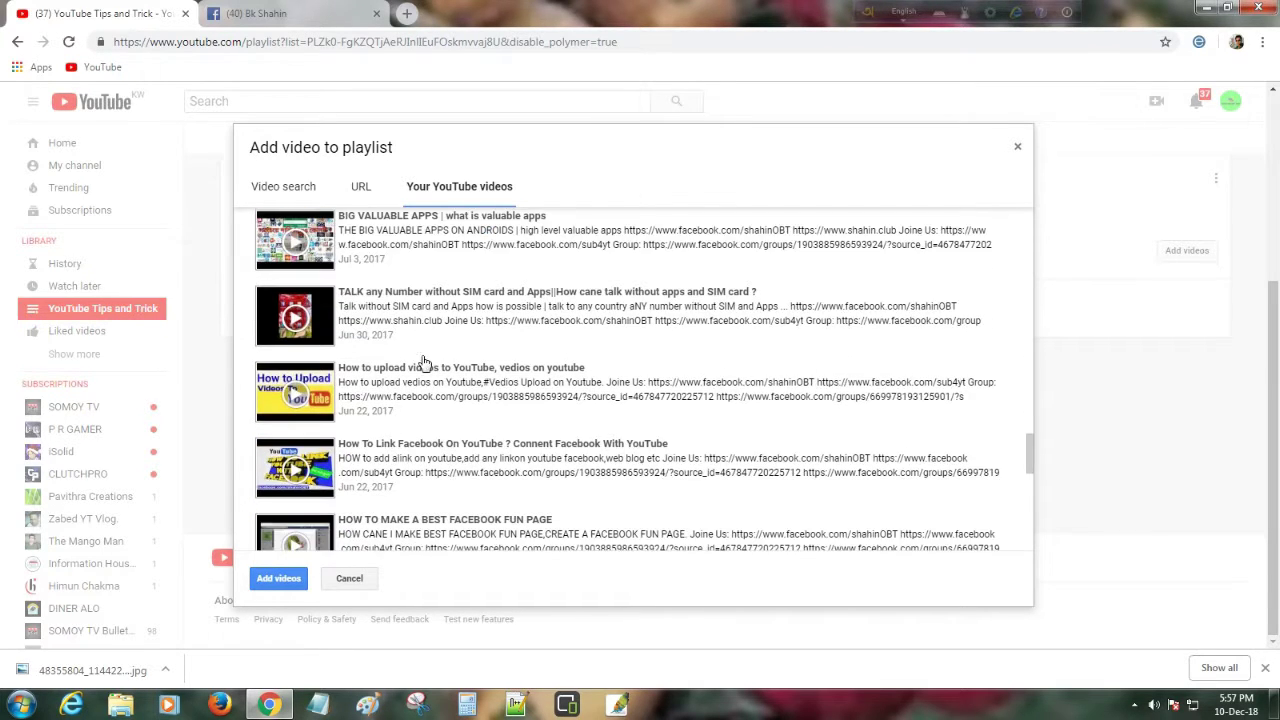
{"action": "scroll", "coordinate": [423, 362], "scroll_direction": "down", "scroll_amount": 1}
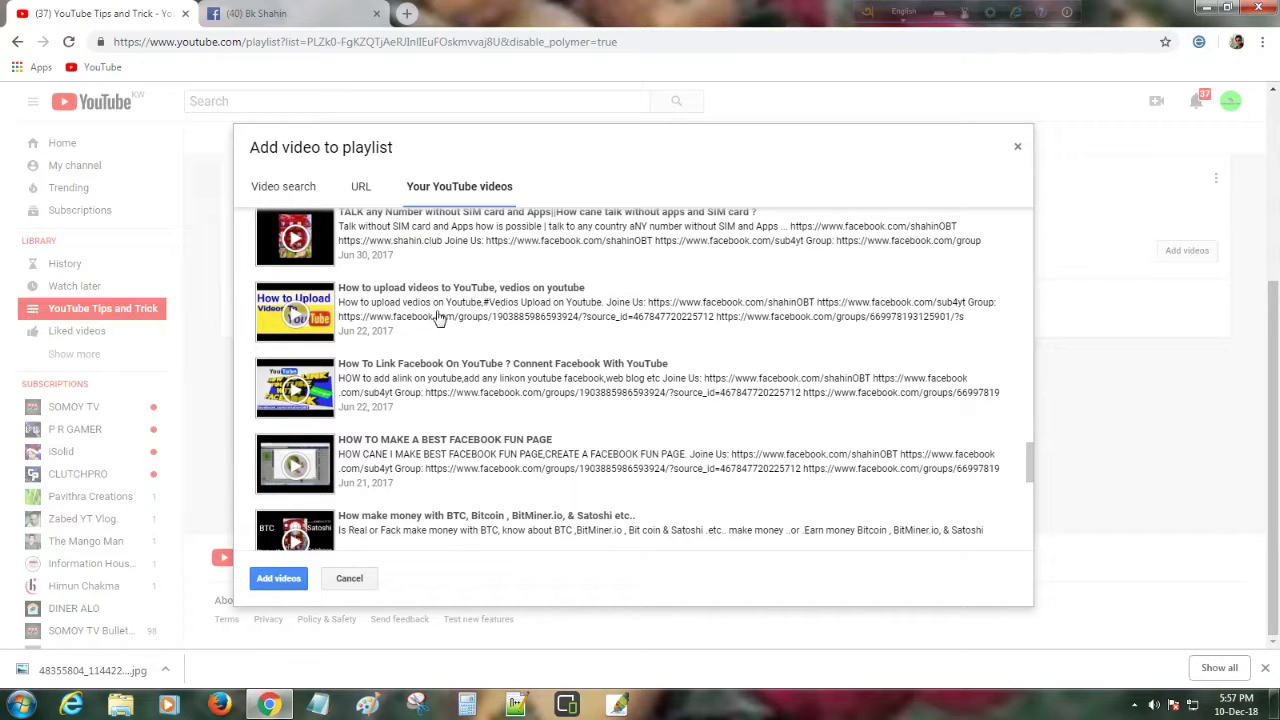
{"action": "left_click", "coordinate": [376, 308]}
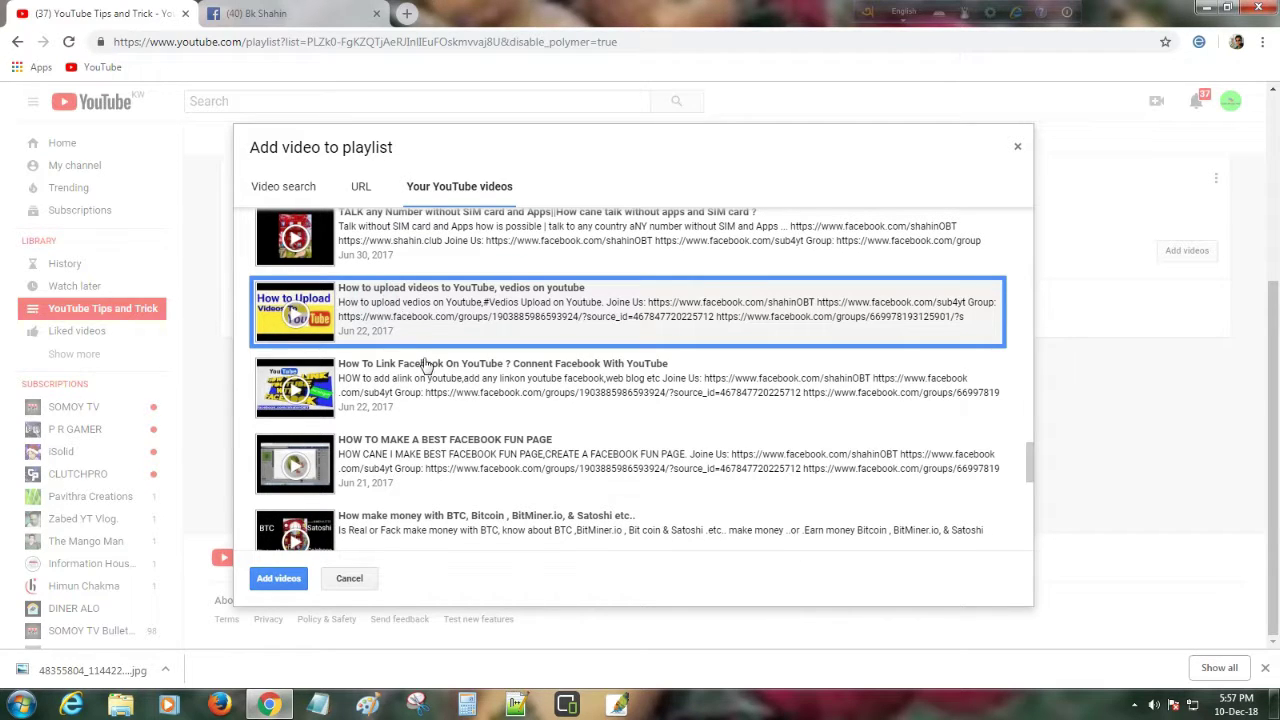
- Check the remaining own videos for matching ones and add the selected videos to the playlist
{"action": "scroll", "coordinate": [425, 415], "scroll_direction": "down", "scroll_amount": 5}
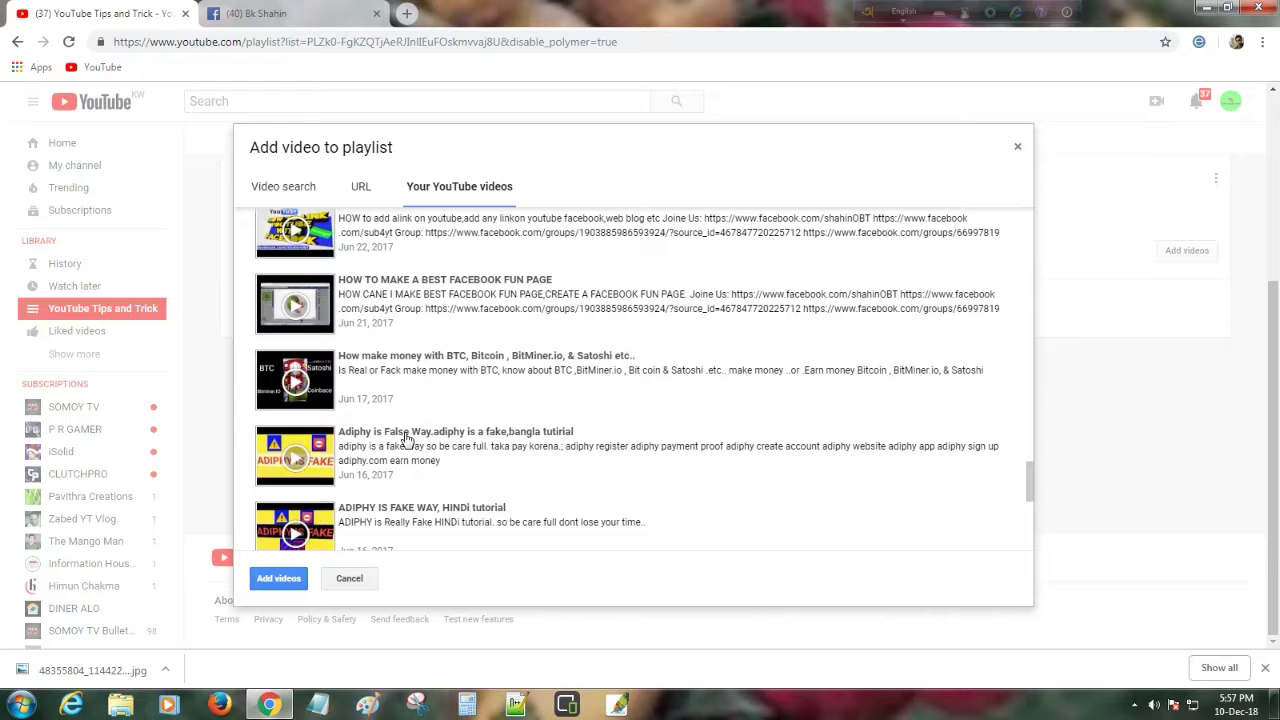
{"action": "scroll", "coordinate": [410, 452], "scroll_direction": "down", "scroll_amount": 3}
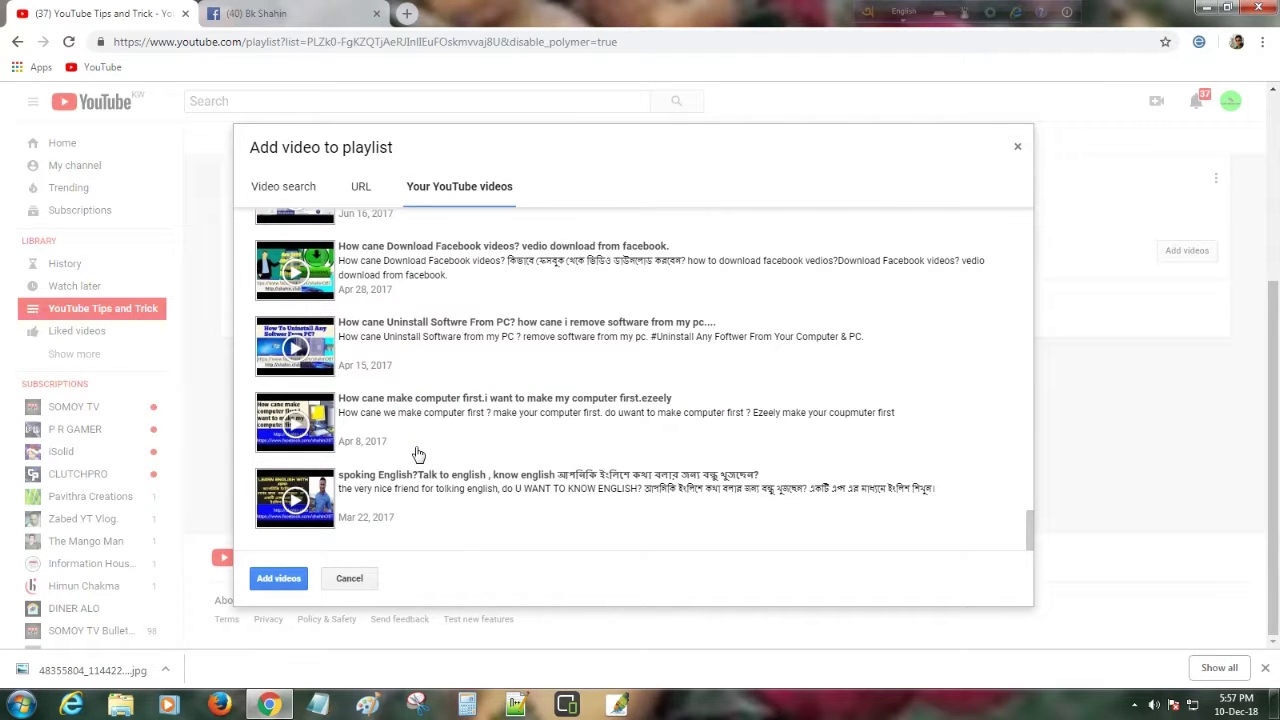
{"action": "left_click", "coordinate": [278, 580]}
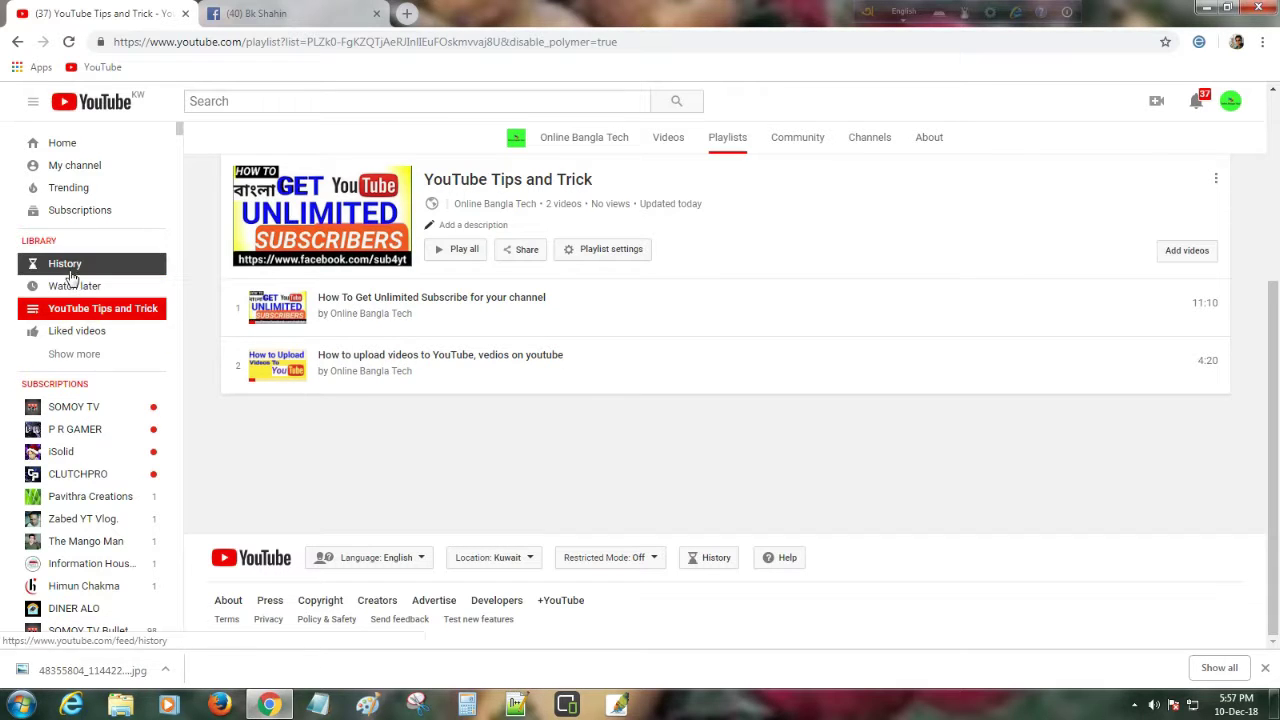
- Return to the channel's customization view and open its playlists in the video manager to check the new playlist
{"action": "left_click", "coordinate": [105, 172]}
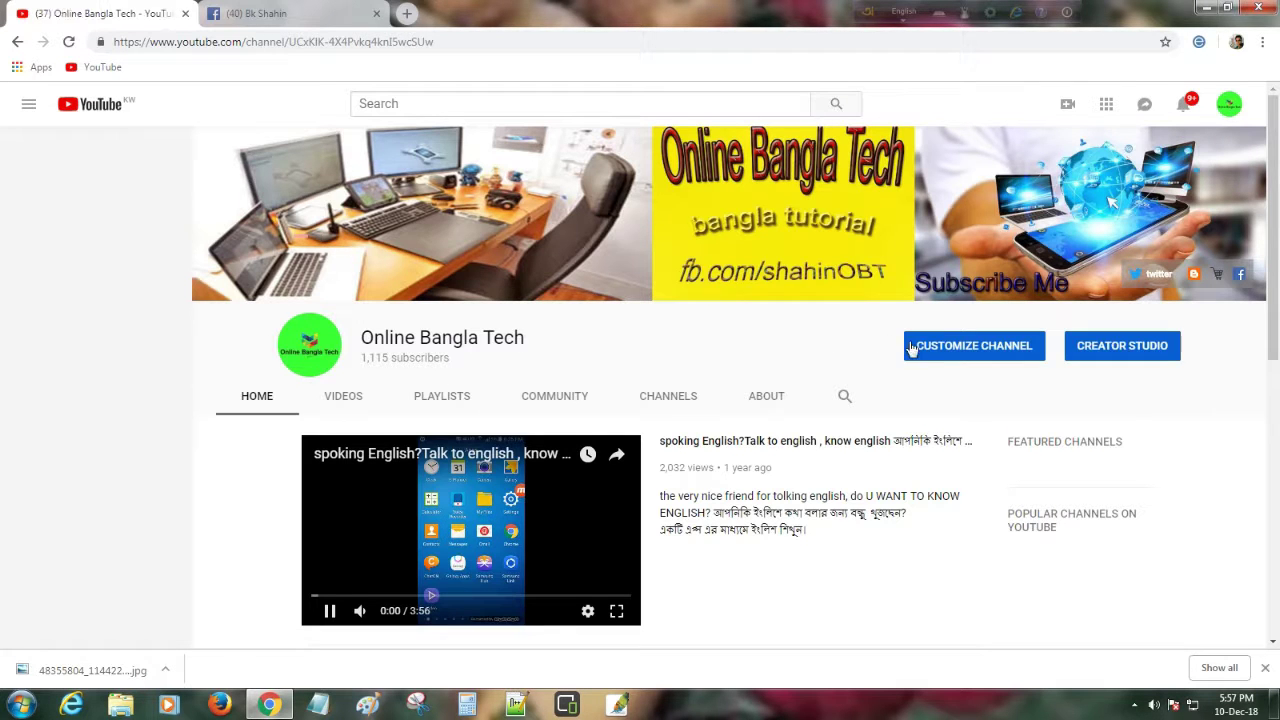
{"action": "left_click", "coordinate": [938, 347]}
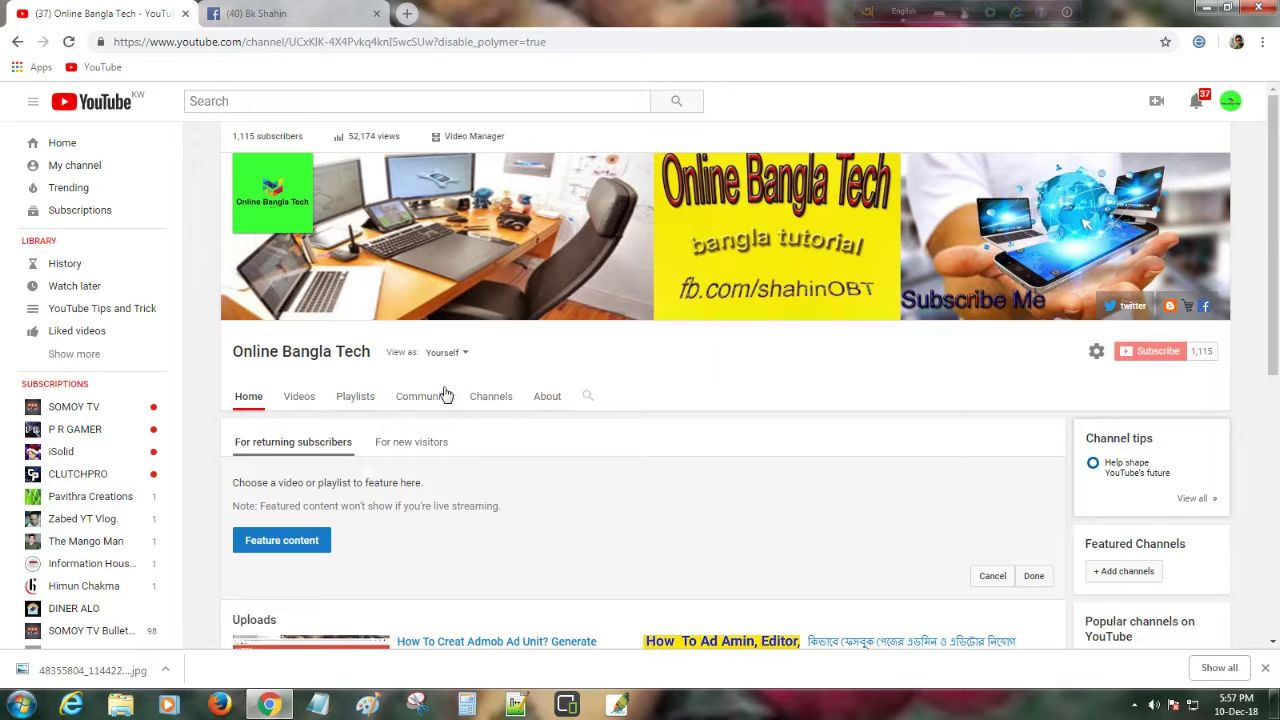
{"action": "scroll", "coordinate": [420, 397], "scroll_direction": "down", "scroll_amount": 2}
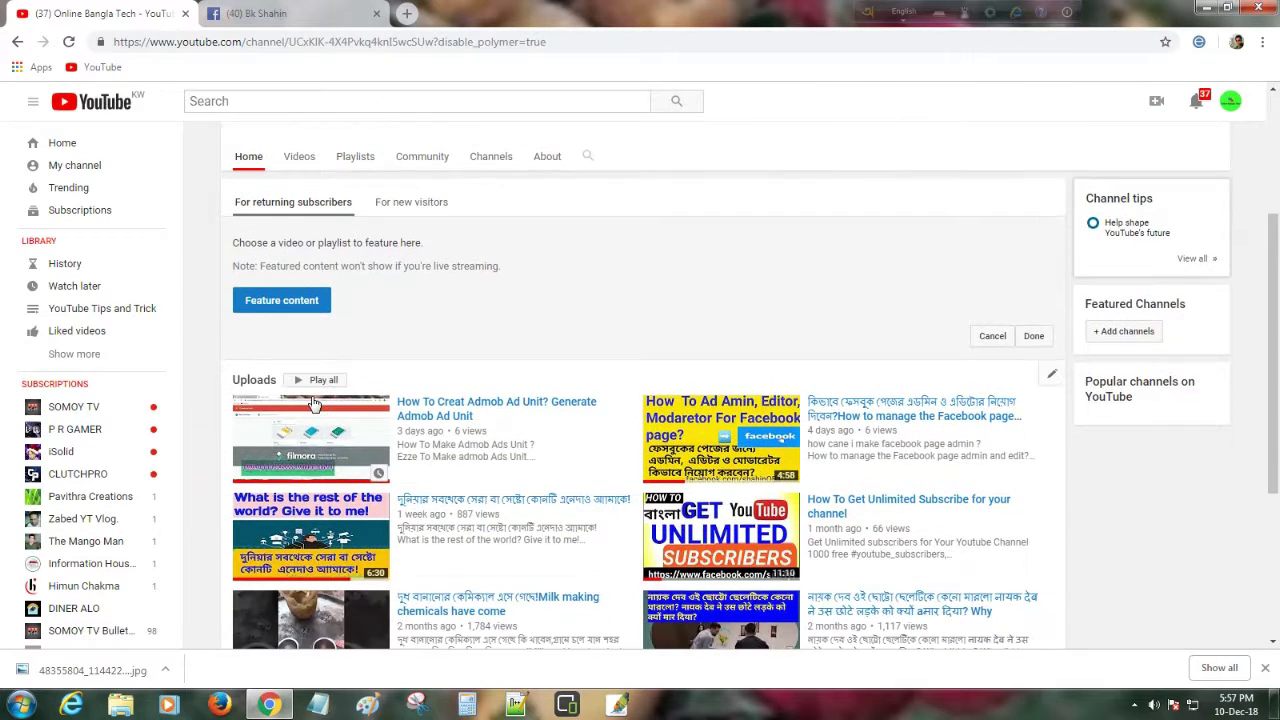
{"action": "scroll", "coordinate": [313, 405], "scroll_direction": "down", "scroll_amount": 2}
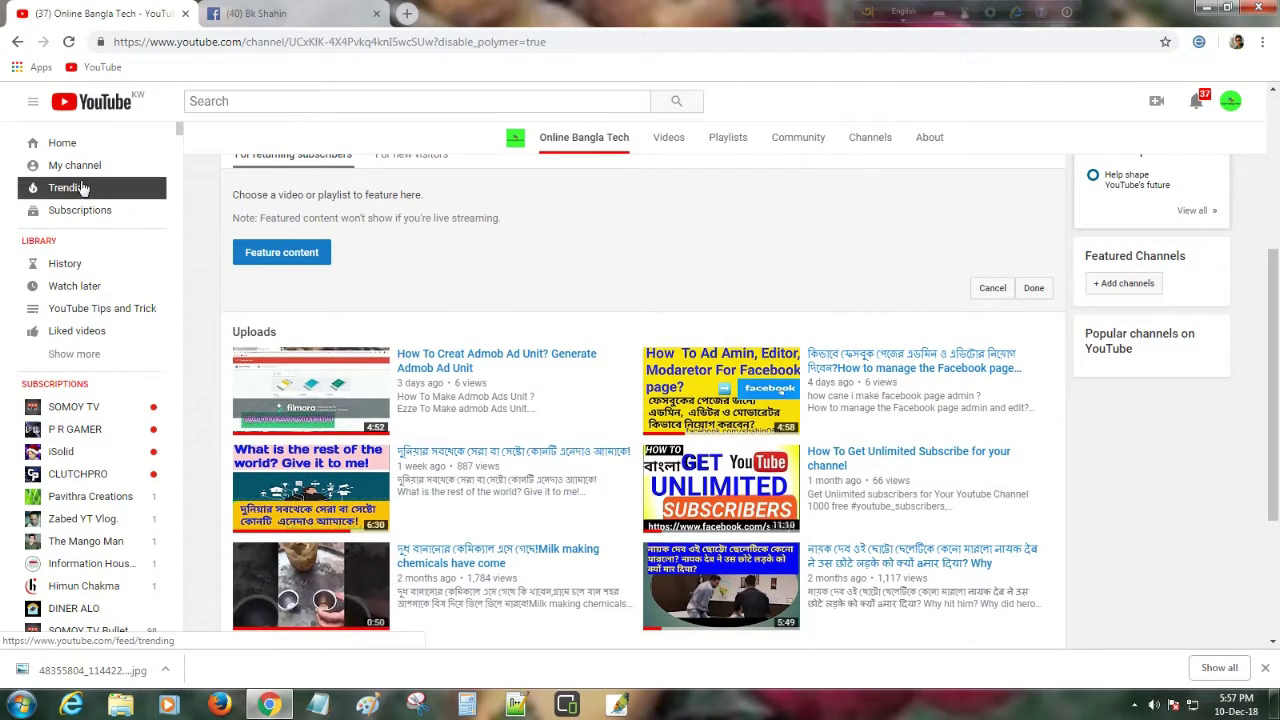
{"action": "scroll", "coordinate": [640, 205], "scroll_direction": "up", "scroll_amount": 4}
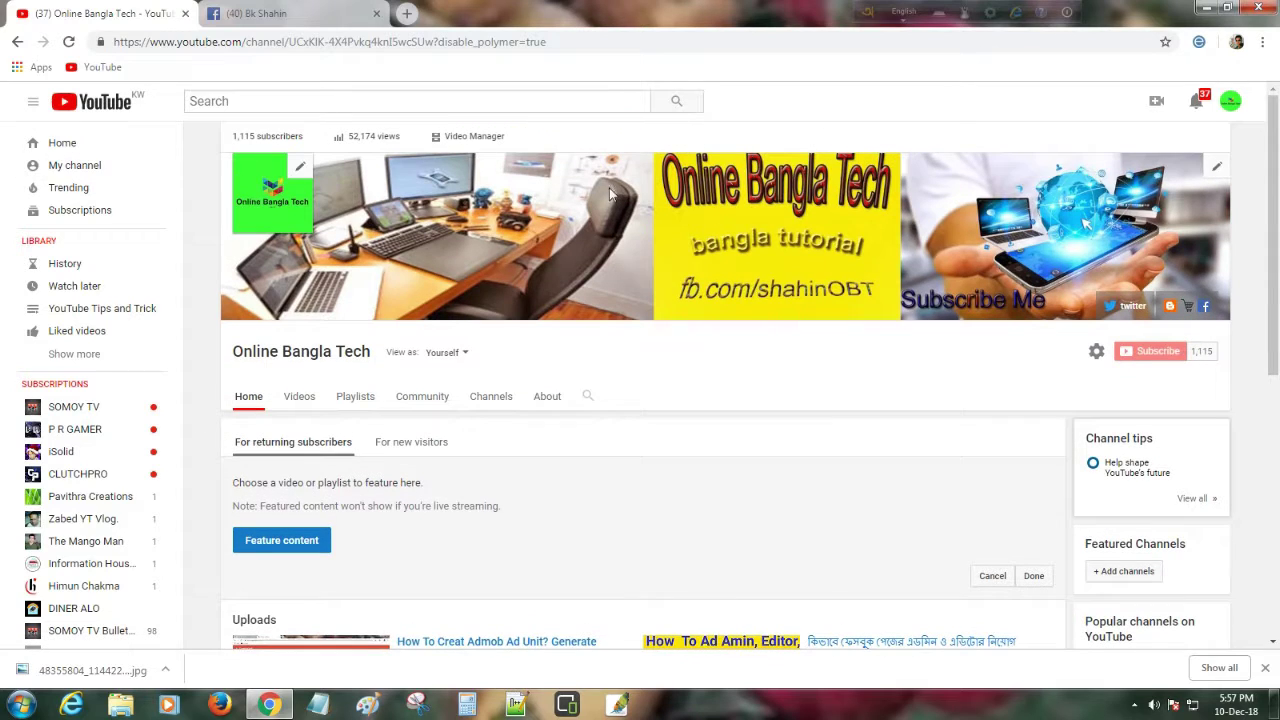
{"action": "left_click", "coordinate": [472, 137]}
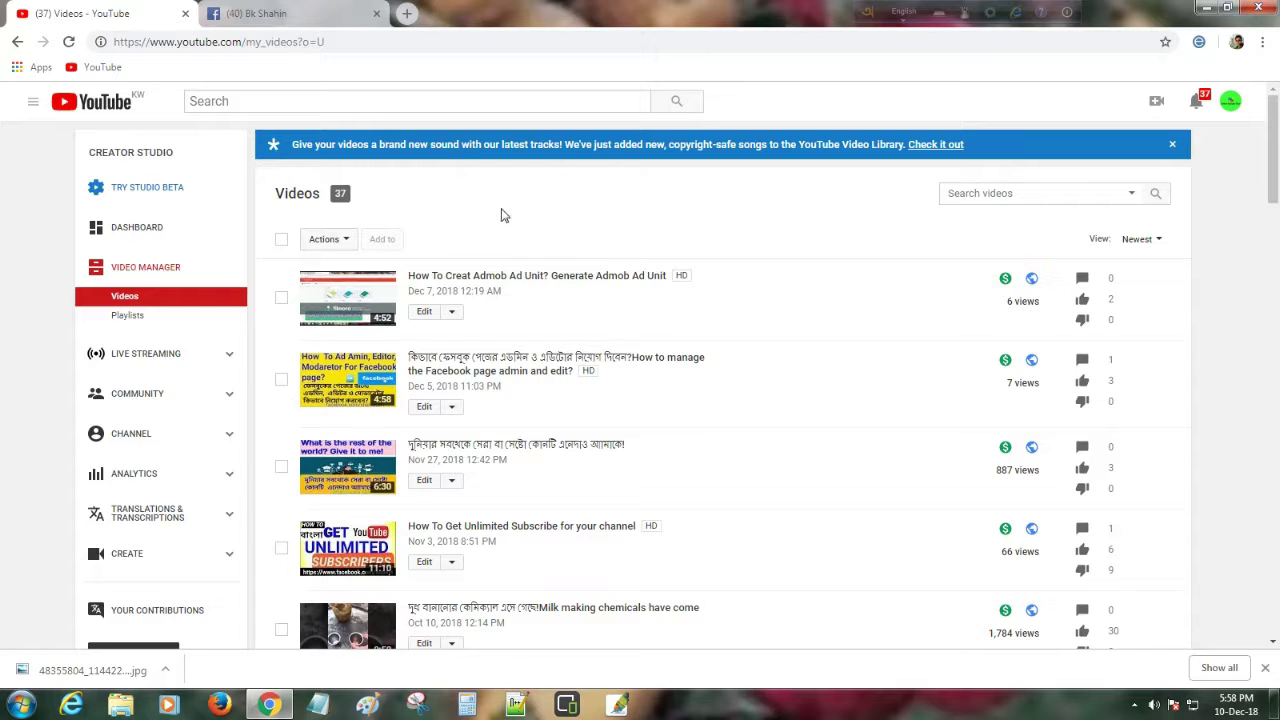
{"action": "left_click", "coordinate": [160, 318]}
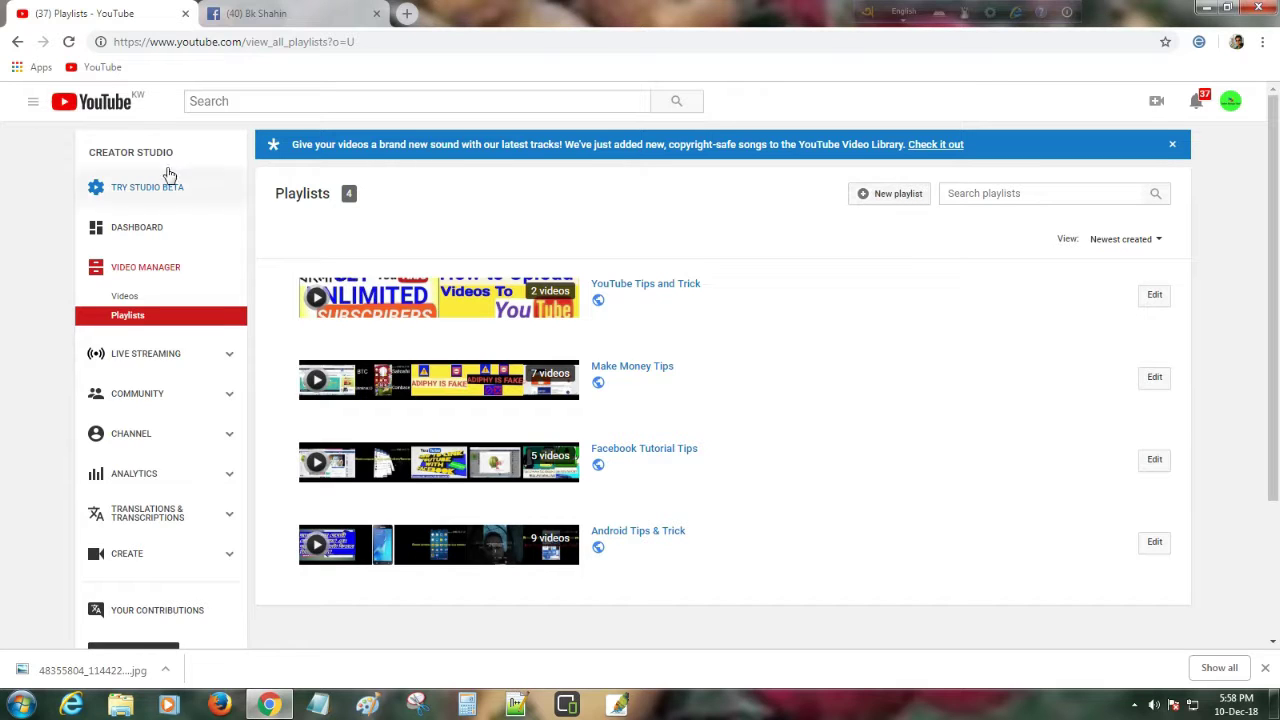
- Look at the account options and return to the channel's uploaded videos in the video manager
{"action": "left_click", "coordinate": [1231, 104]}
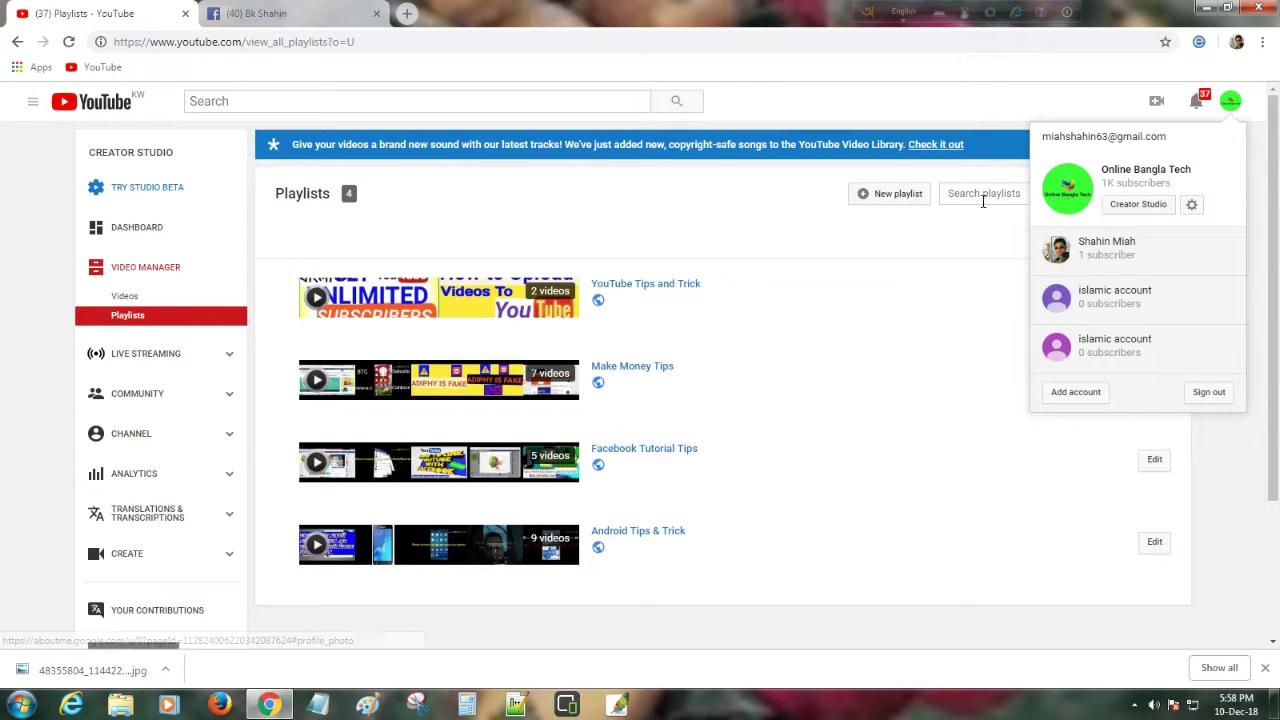
{"action": "left_click", "coordinate": [141, 270]}
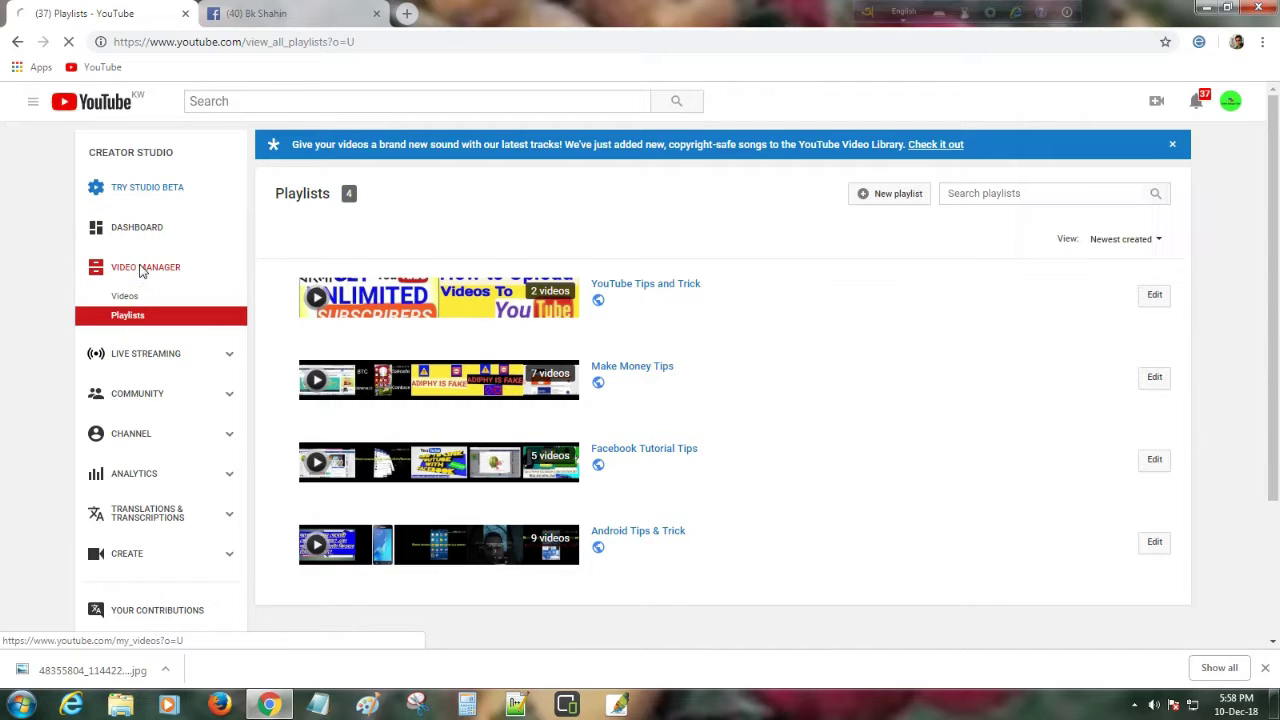